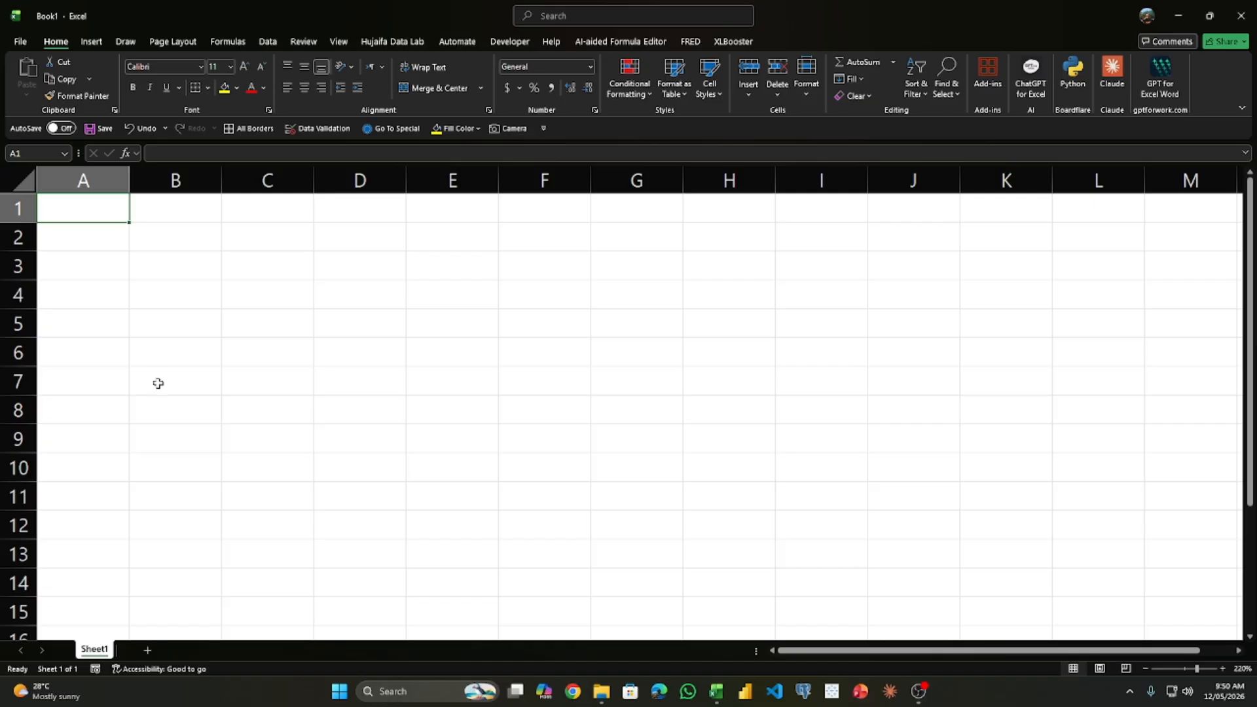
# Step: Jump to the last row of column A in the blank worksheet to check the row limit
pyautogui.hotkey('ctrl', 'Down')
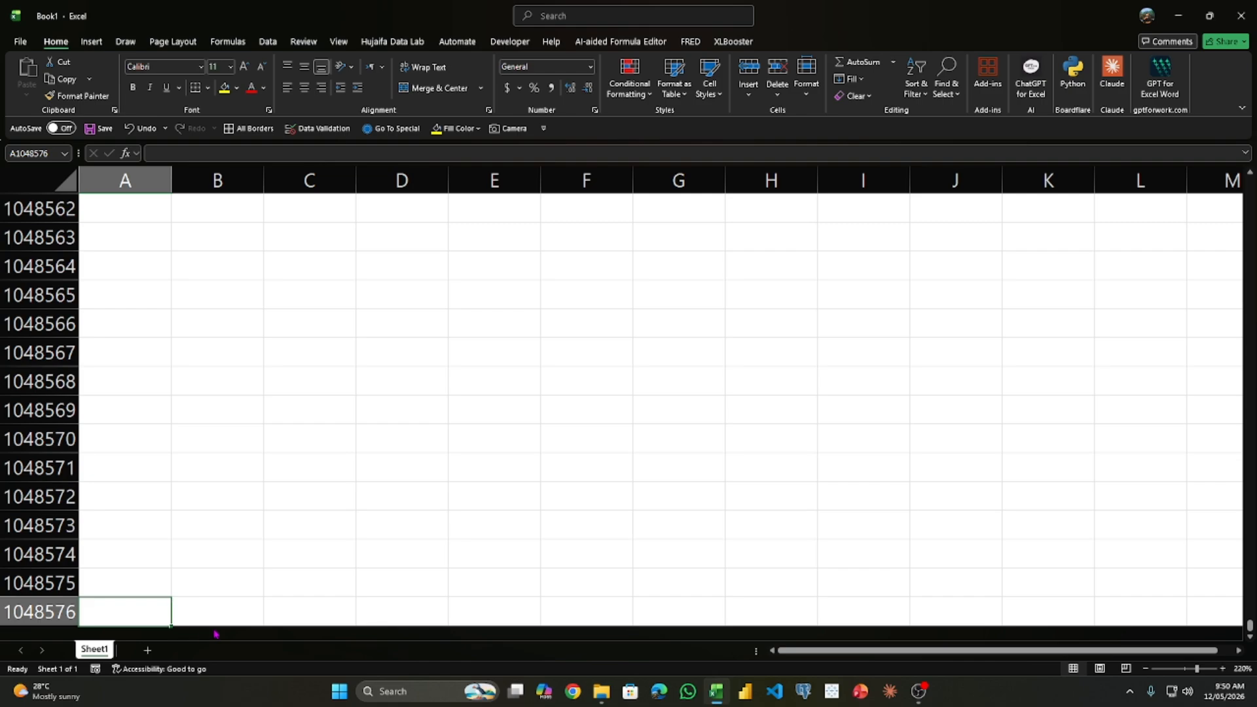
pyautogui.scroll(1, 160, 524)
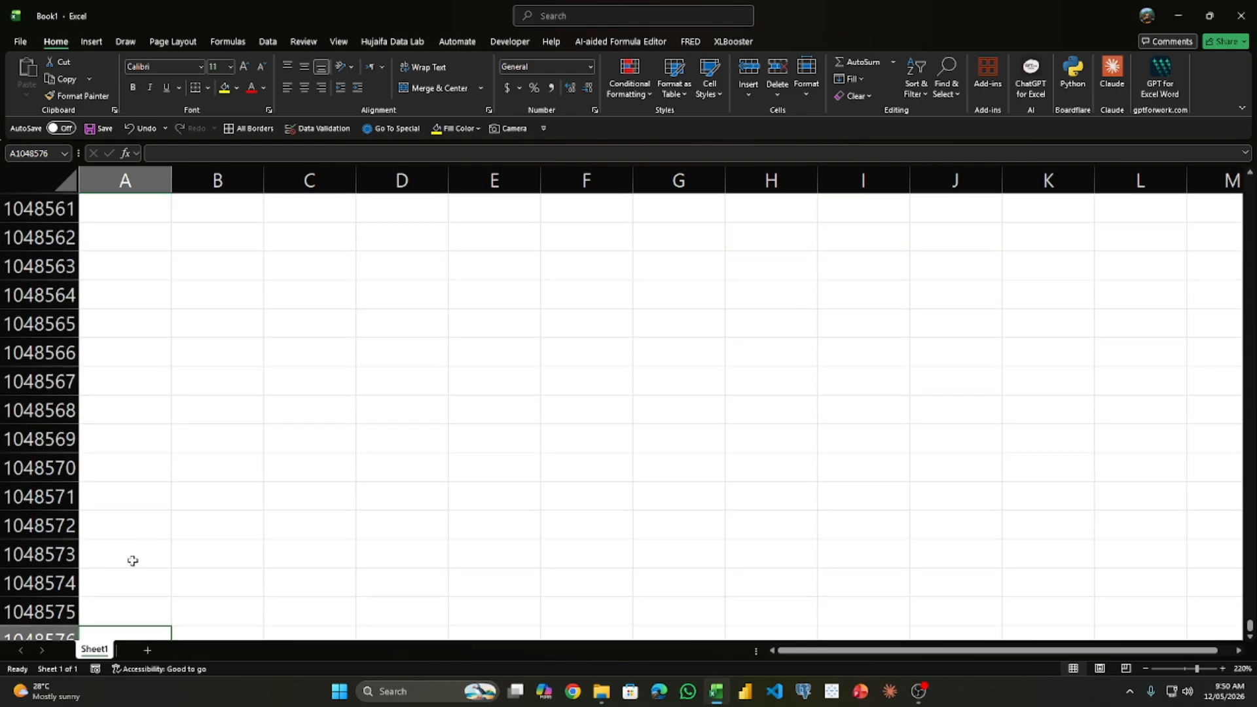
# Step: Switch to File Explorer, open the Lesson 4 - Large Data Set Practice File CSV in Excel, and dismiss the warning
pyautogui.hotkey('alt', 'Tab')
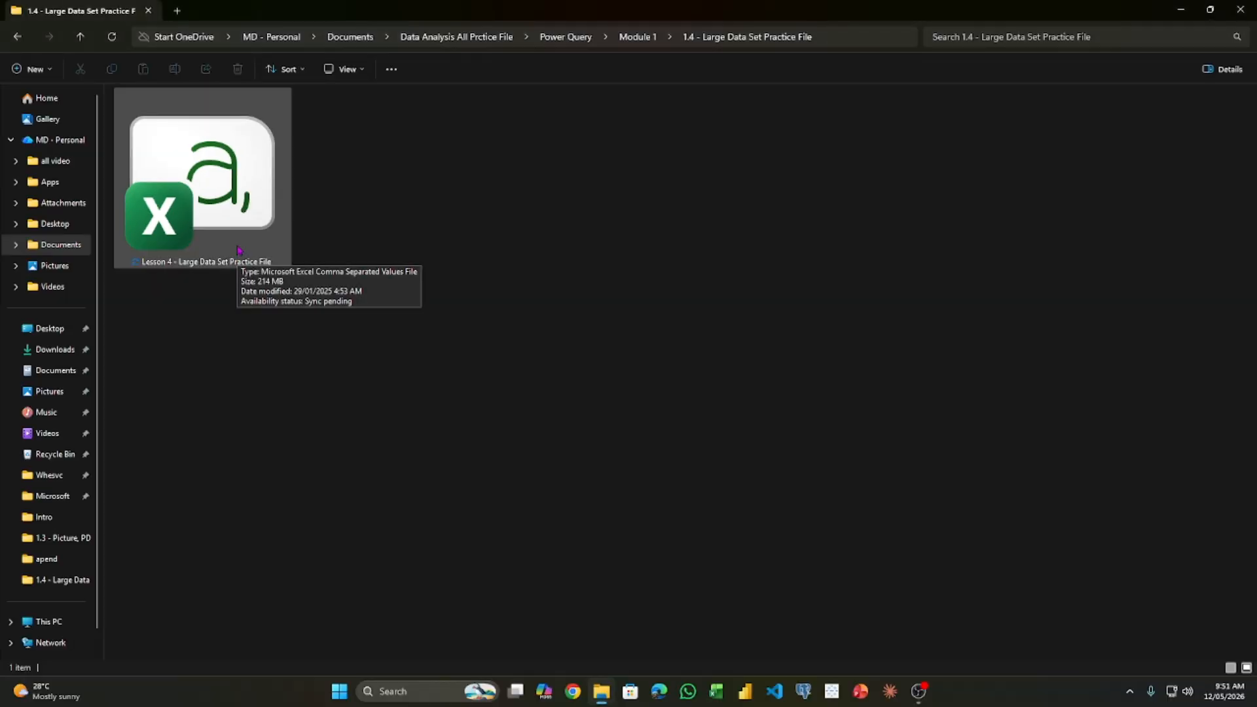
pyautogui.doubleClick(237, 225)
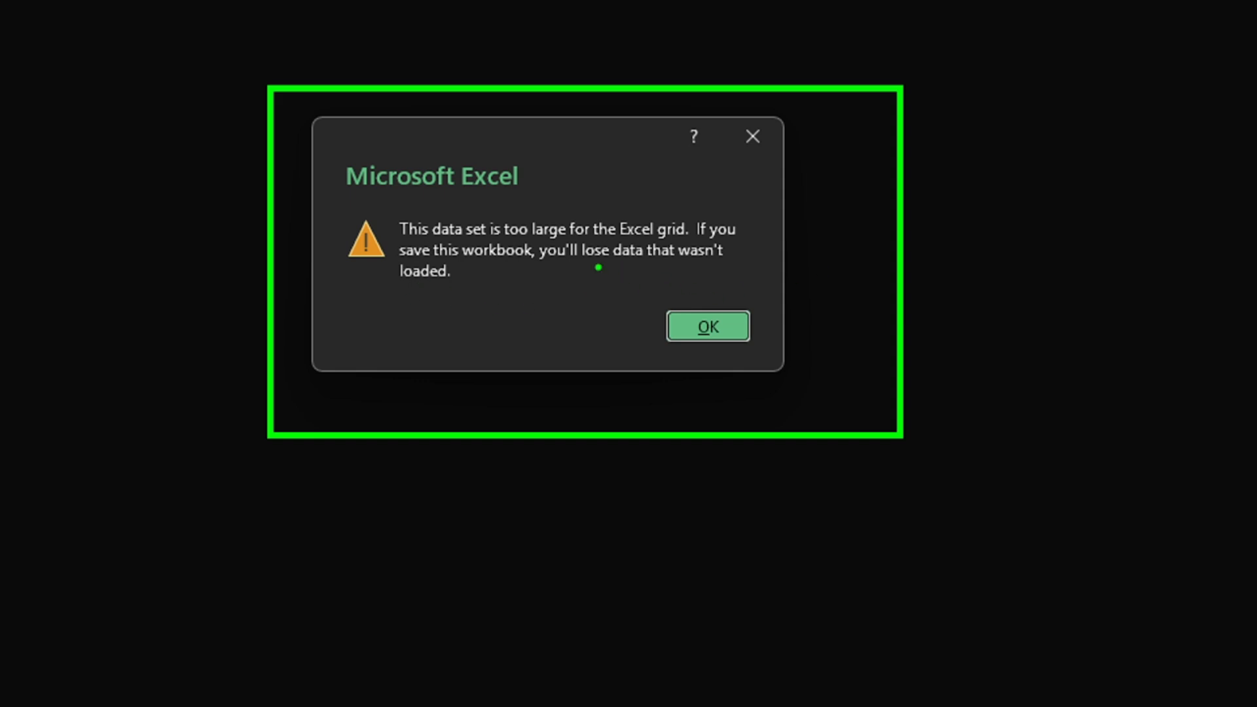
pyautogui.moveTo(598, 267); pyautogui.dragTo(561, 359)
pyautogui.press('Escape')
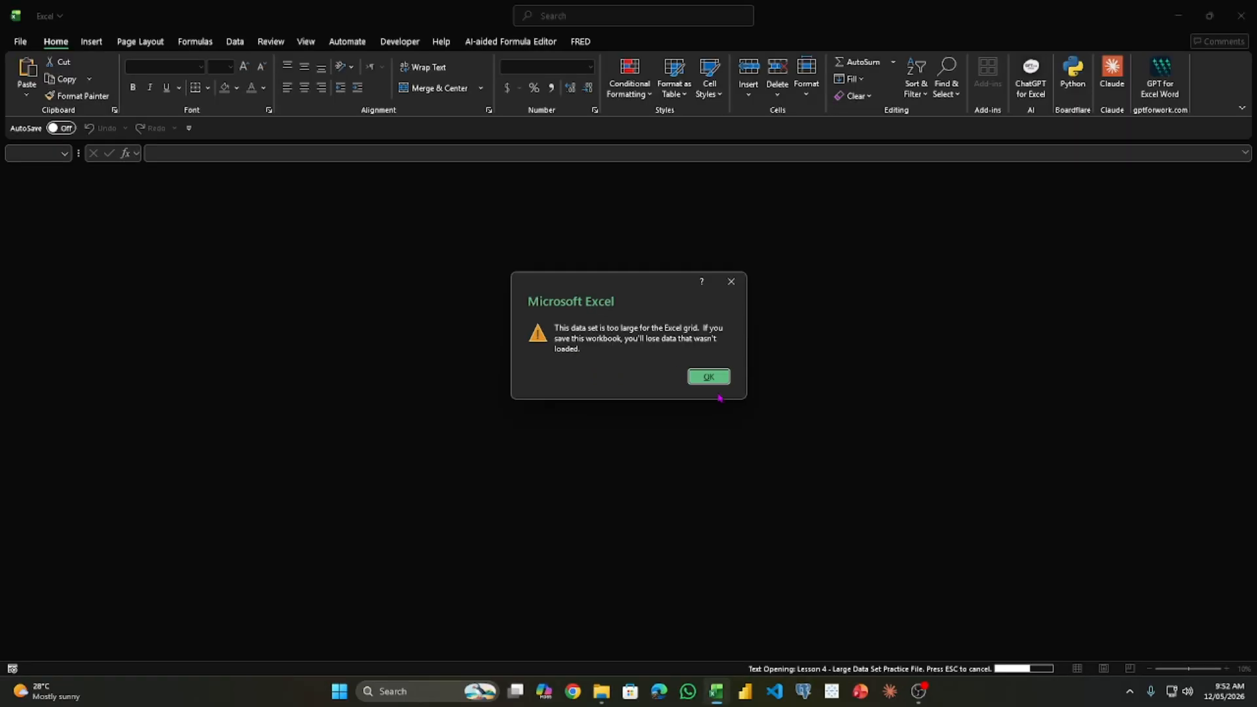
pyautogui.click(707, 377)
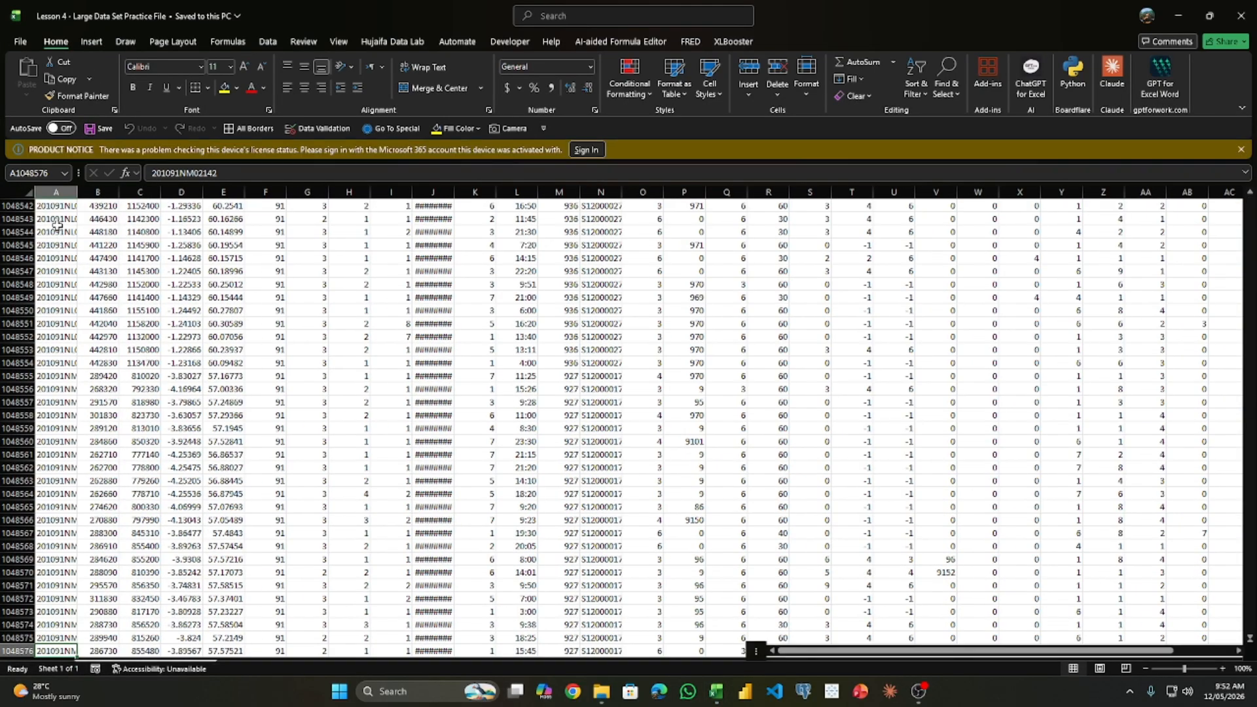
# Step: Go to the last row of the opened data set, dismiss the product notice, and examine the bottom rows
pyautogui.hotkey('ctrl', 'Down')
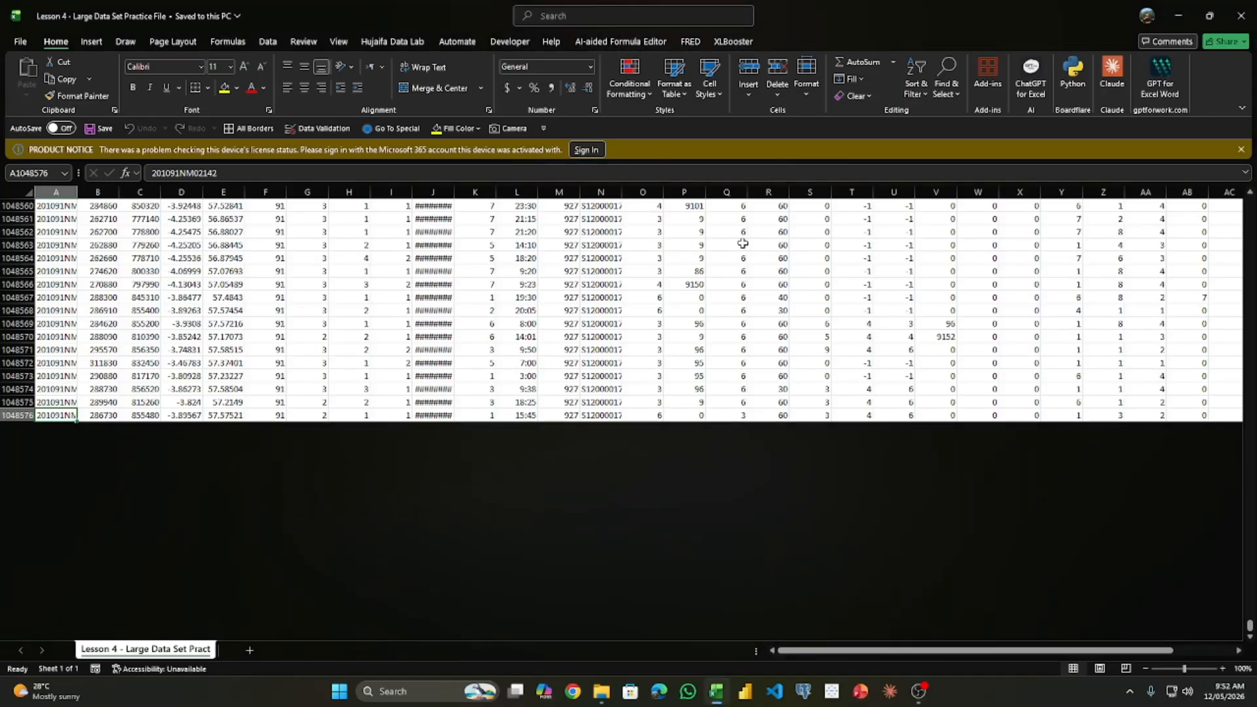
pyautogui.scroll(10, 822, 391)
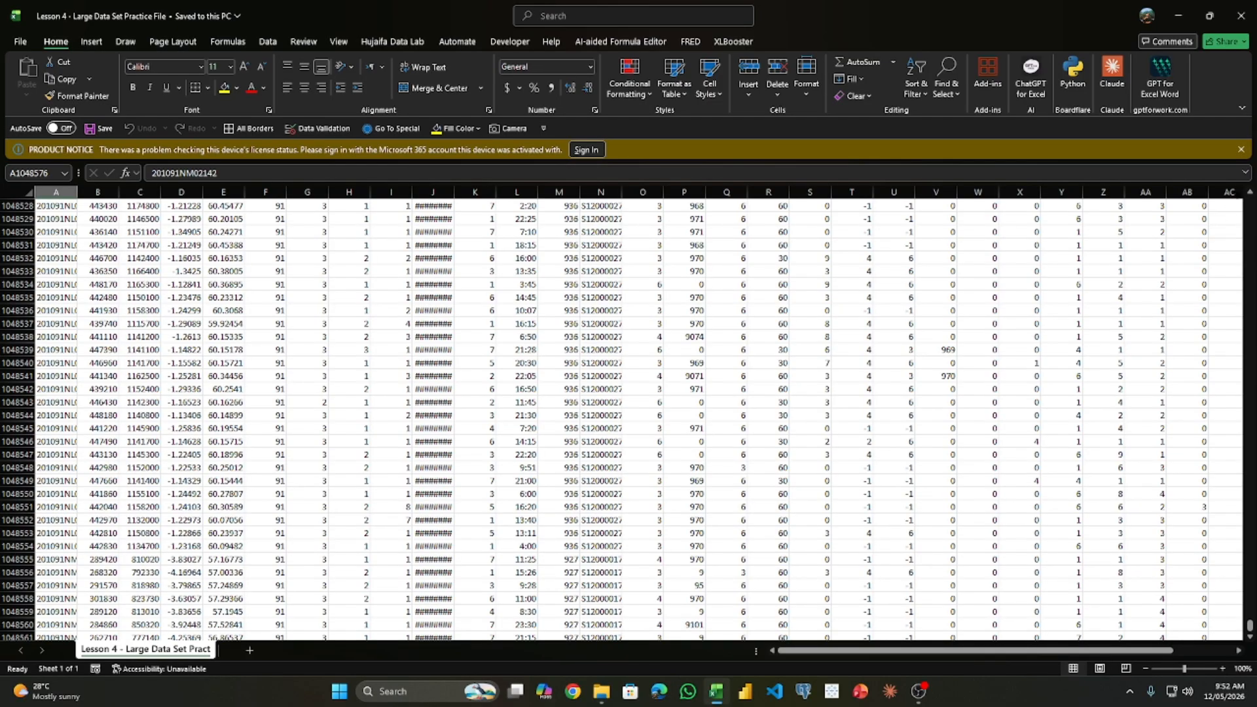
pyautogui.click(1240, 149)
pyautogui.scroll(20, 1047, 262)
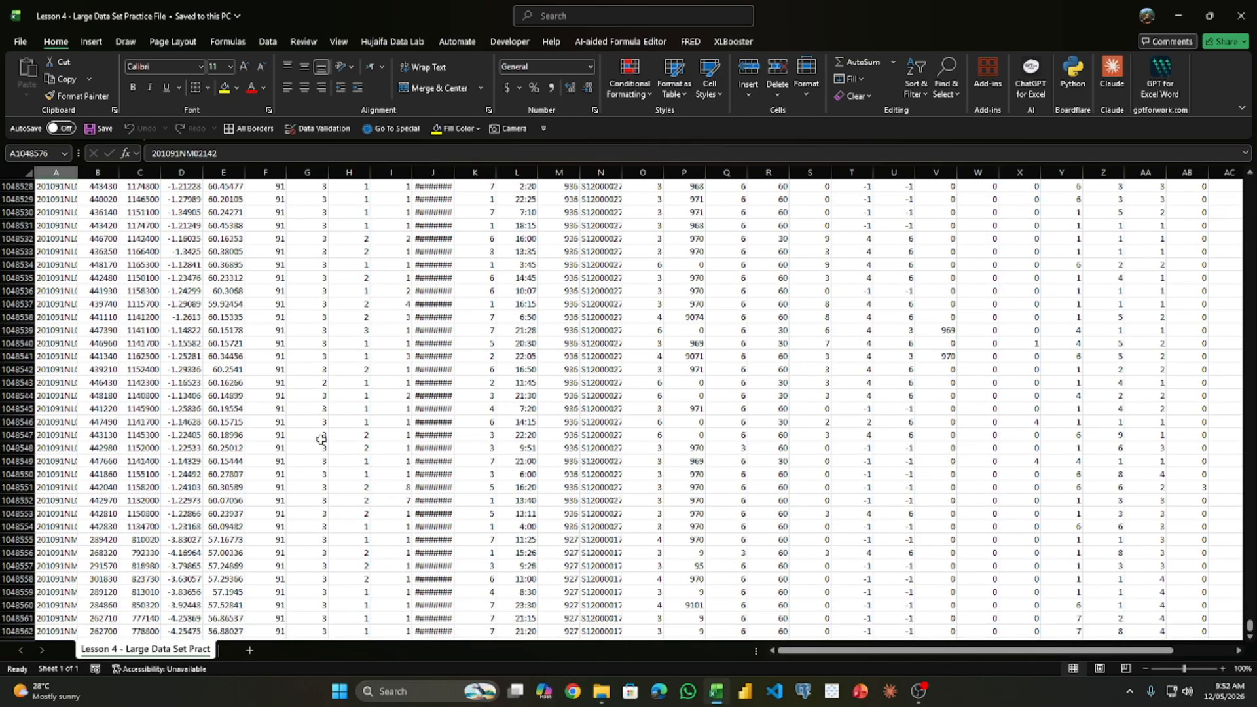
pyautogui.scroll(20, 351, 434)
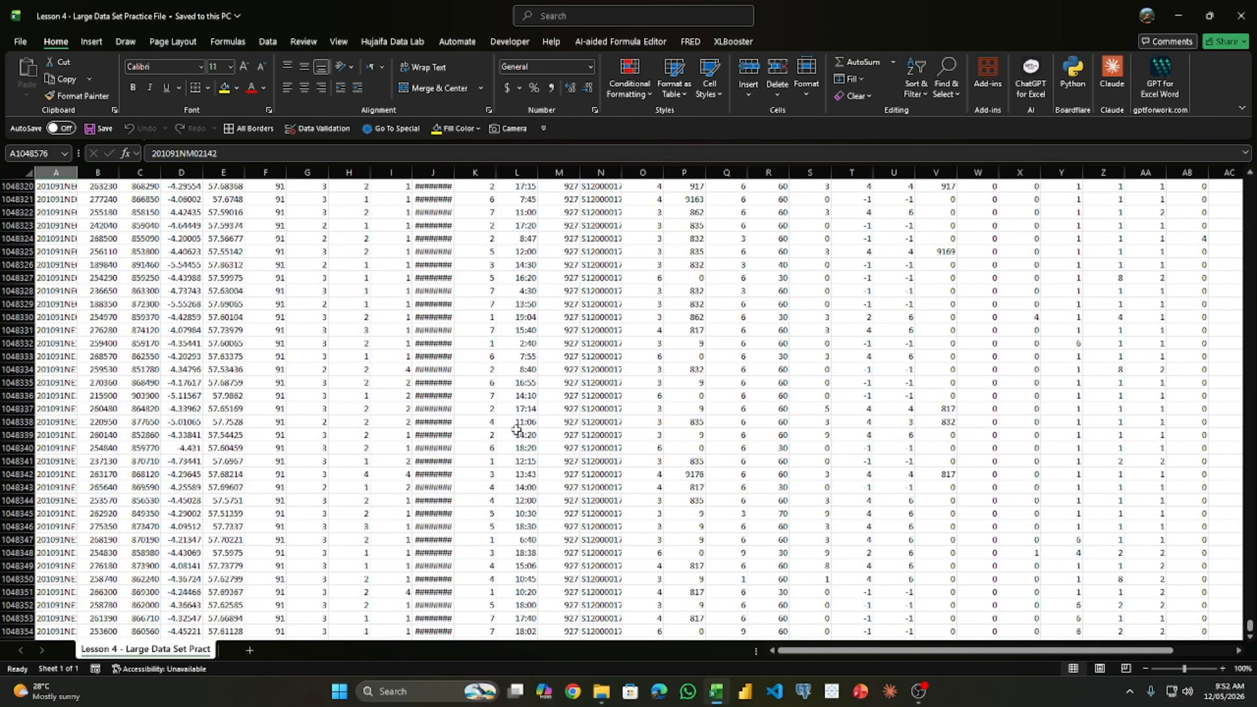
pyautogui.click(600, 356)
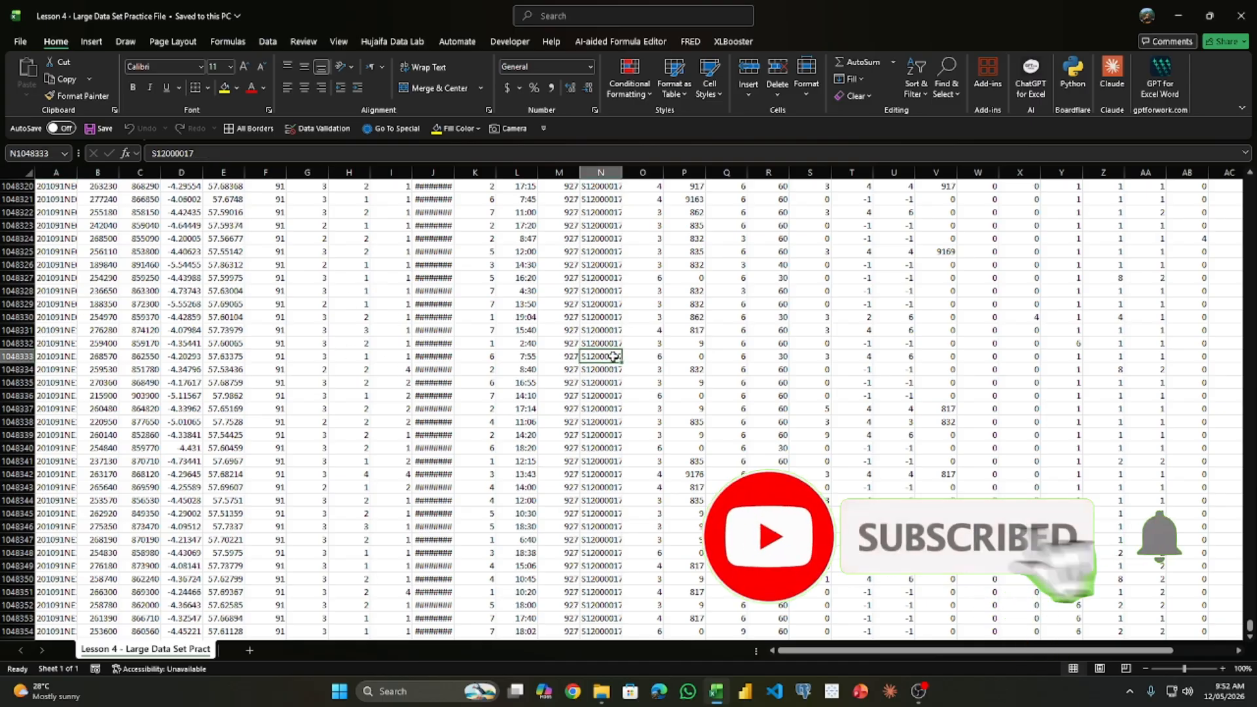
pyautogui.click(462, 345)
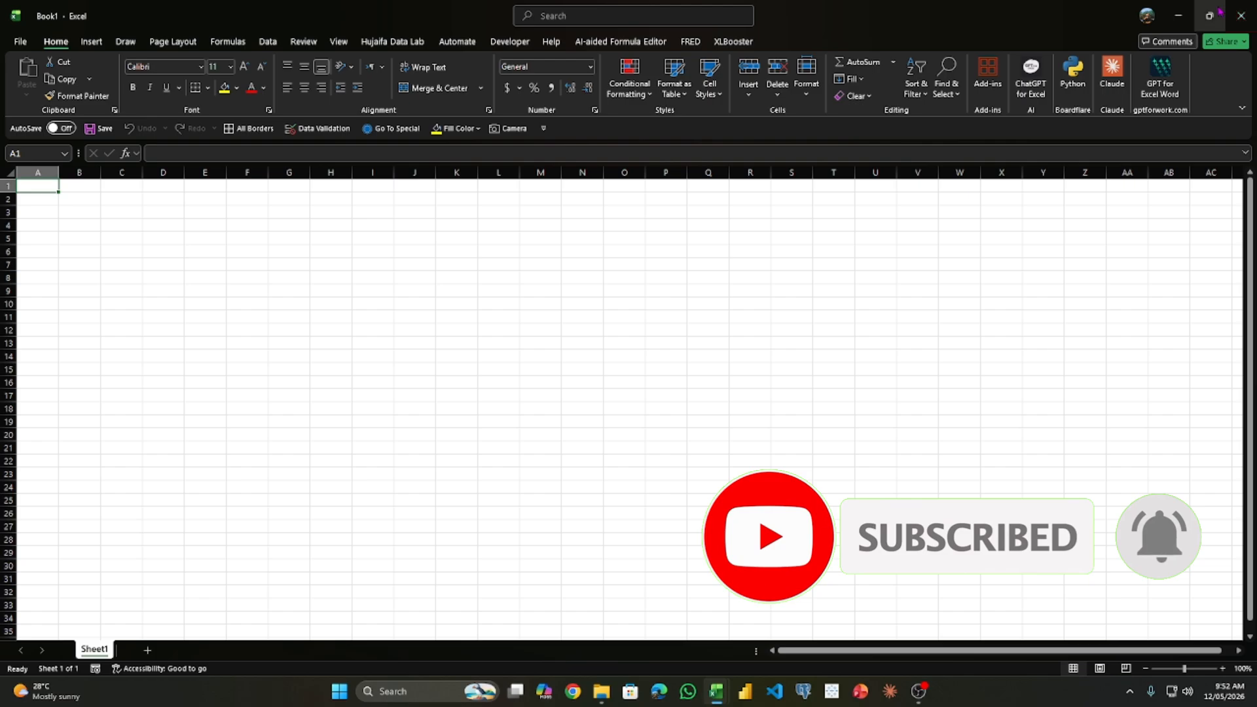
pyautogui.click(1209, 16)
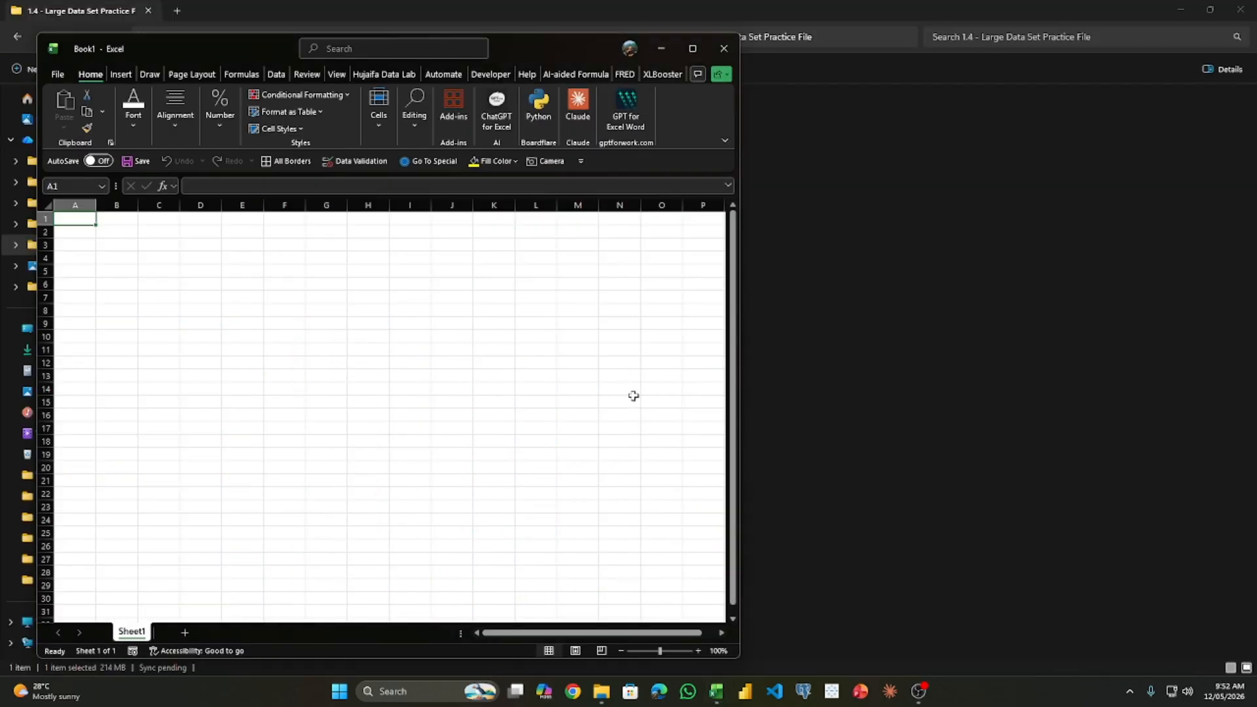
pyautogui.click(692, 48)
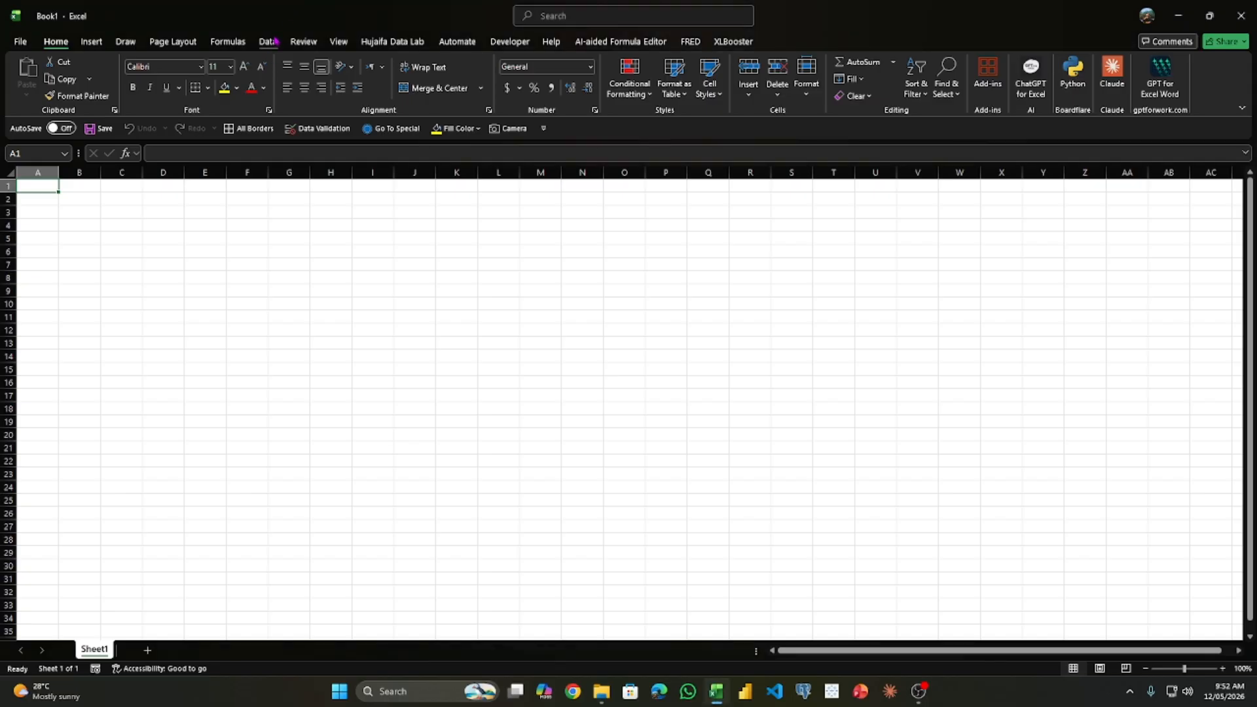
# Step: Start a data import from a Text/CSV file in the blank Book1 workbook
pyautogui.click(268, 42)
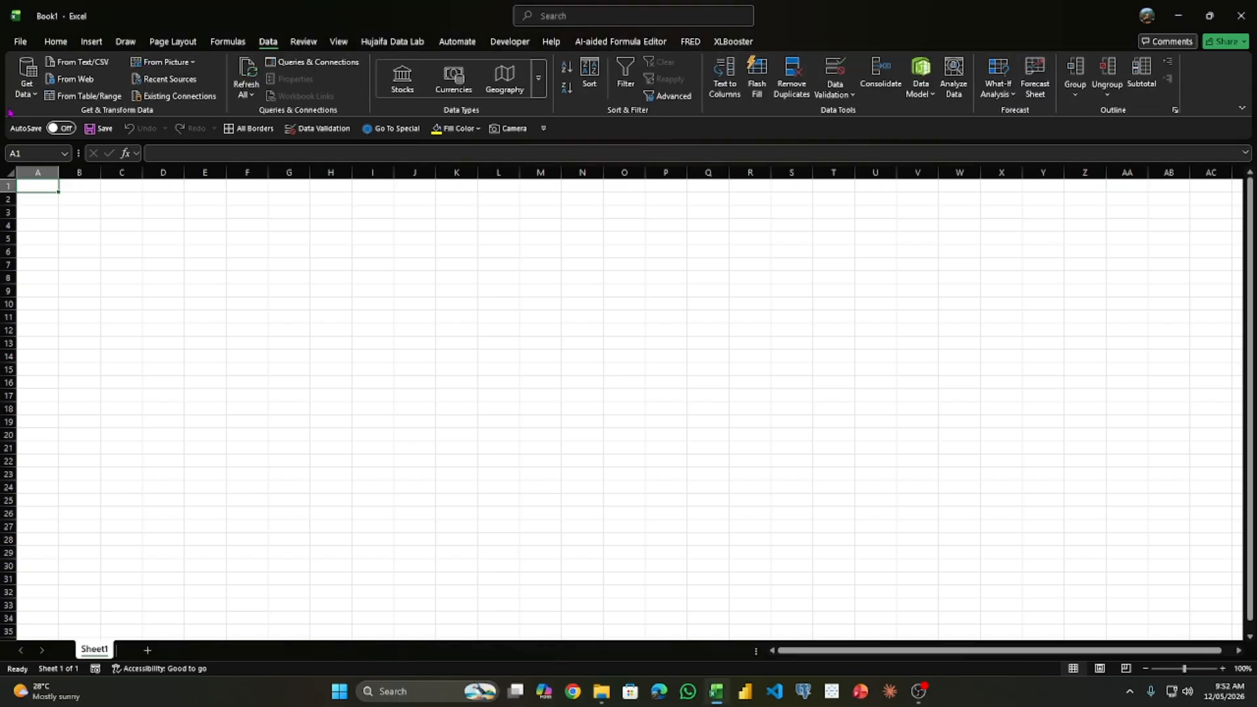
pyautogui.click(27, 78)
pyautogui.moveTo(92, 145)
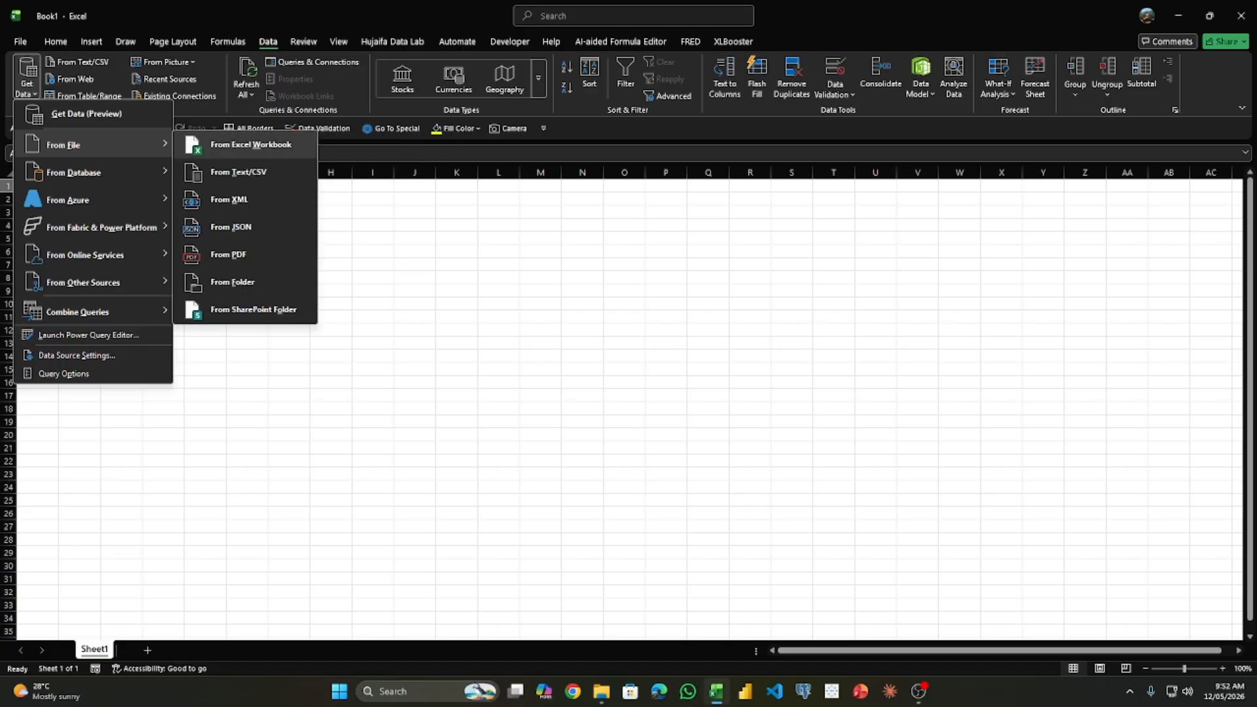
pyautogui.click(214, 154)
pyautogui.click(27, 92)
pyautogui.moveTo(92, 145)
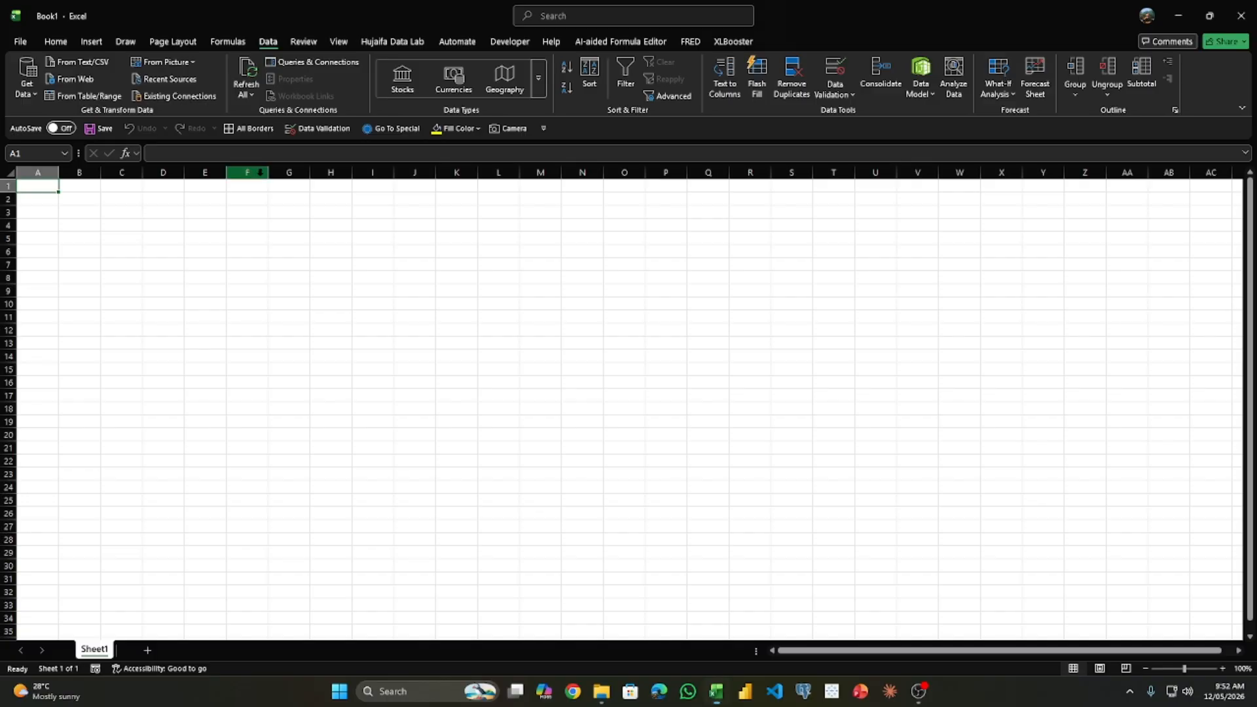
pyautogui.click(27, 77)
pyautogui.moveTo(98, 145)
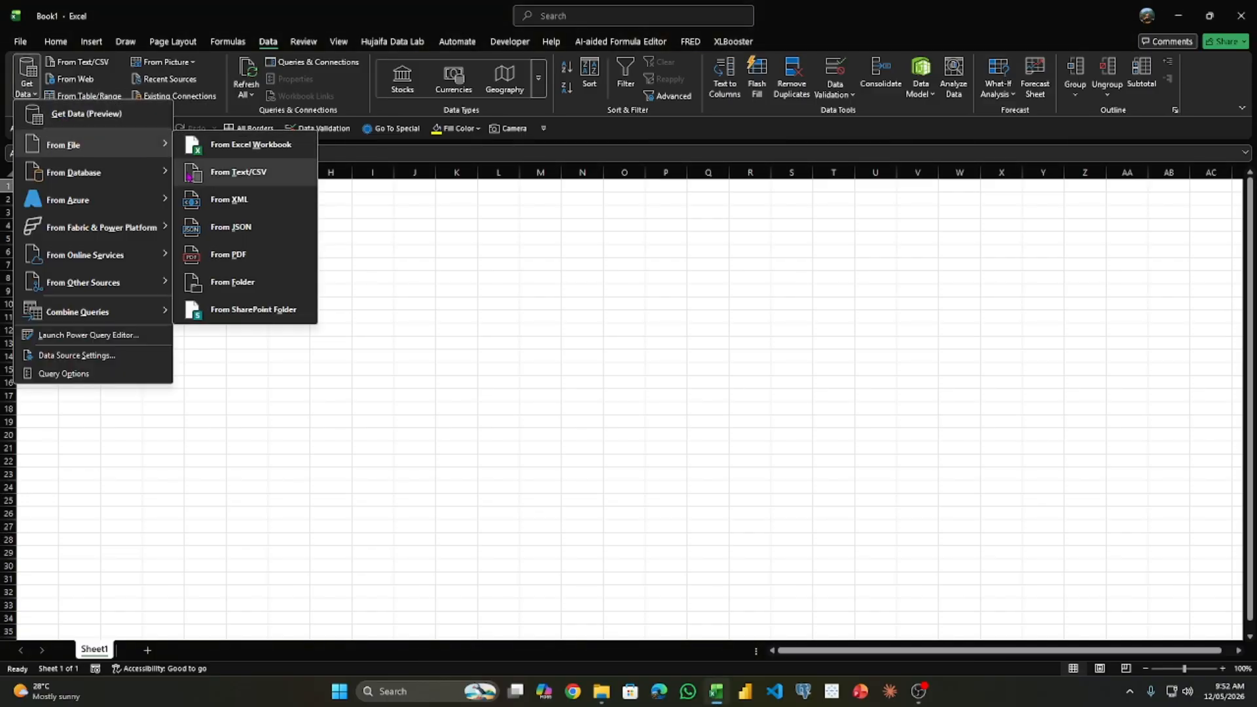
pyautogui.click(221, 175)
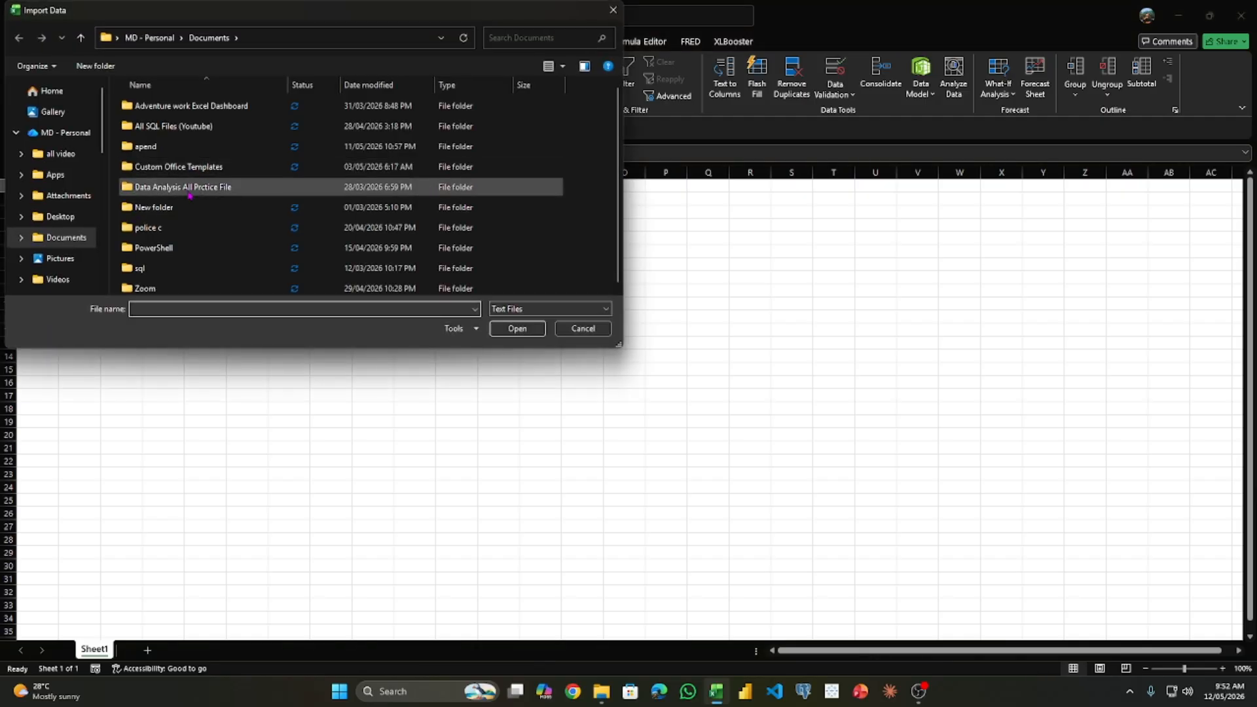
# Step: Import Lesson 4 - Large Data Set Practice File from Data Analysis All Prctice File > Power Query > Module 1 > 1.4 - Large Data Set Practice File
pyautogui.doubleClick(196, 186)
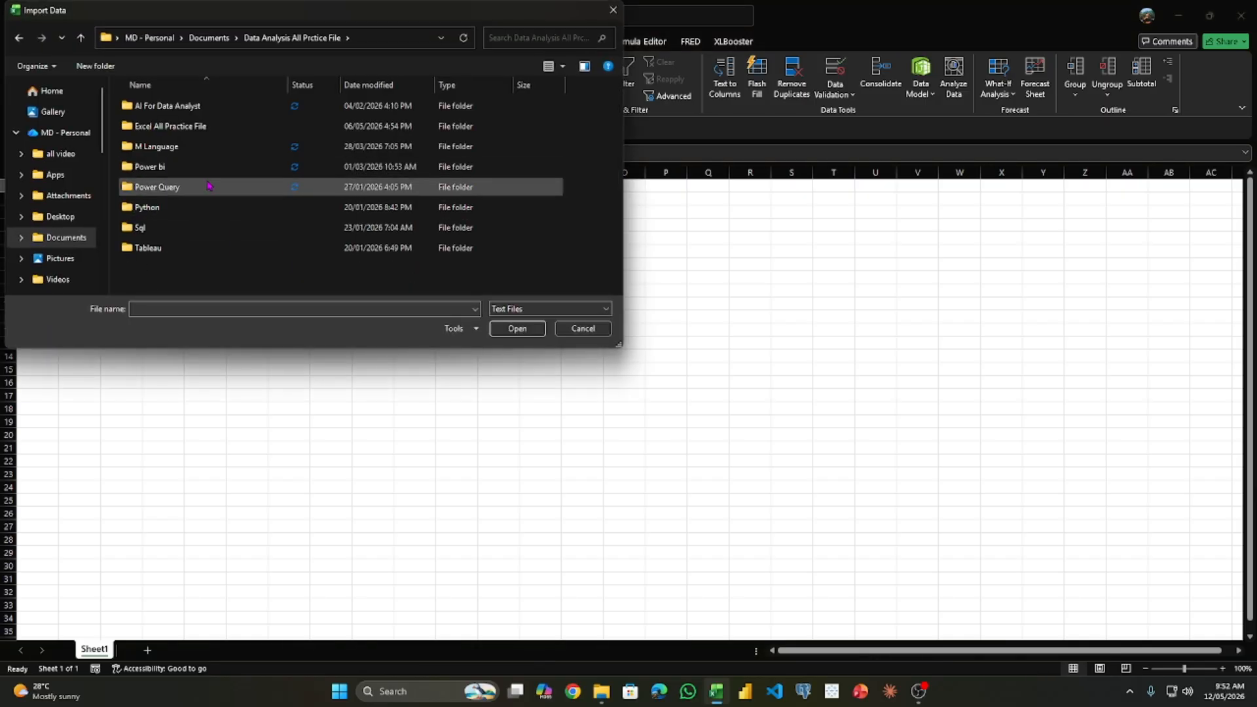
pyautogui.doubleClick(197, 187)
pyautogui.doubleClick(183, 105)
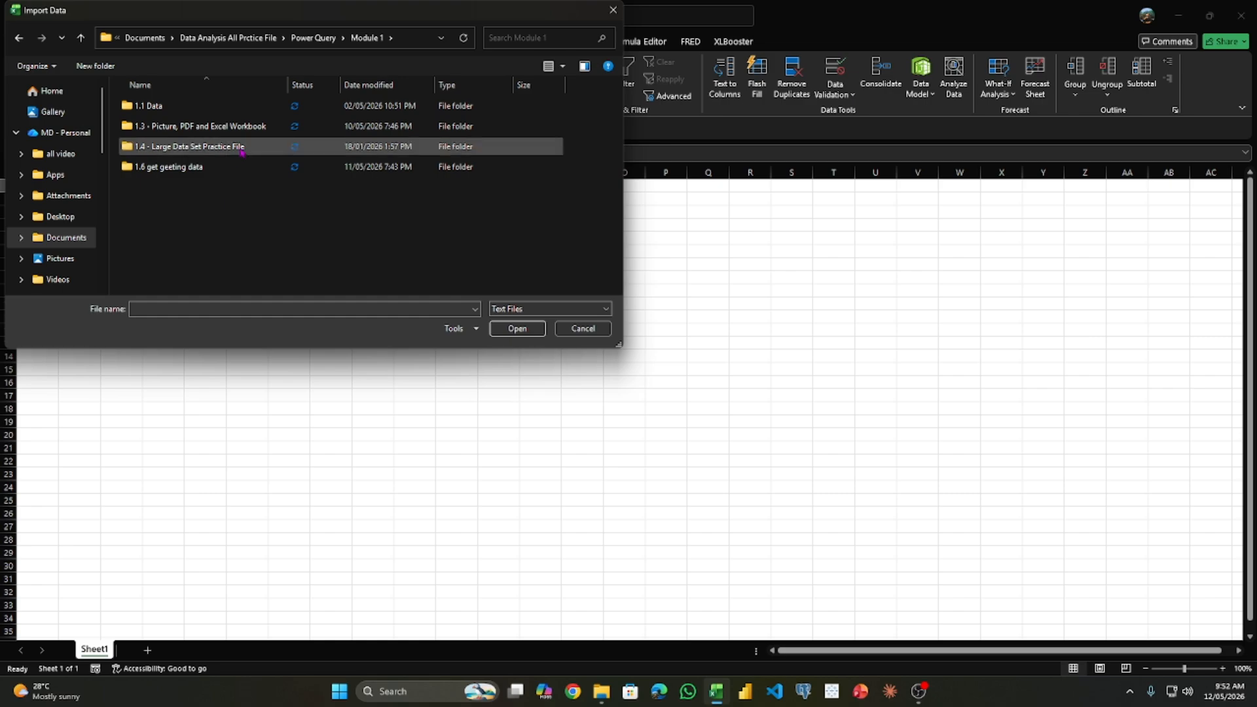
pyautogui.doubleClick(229, 147)
pyautogui.click(143, 118)
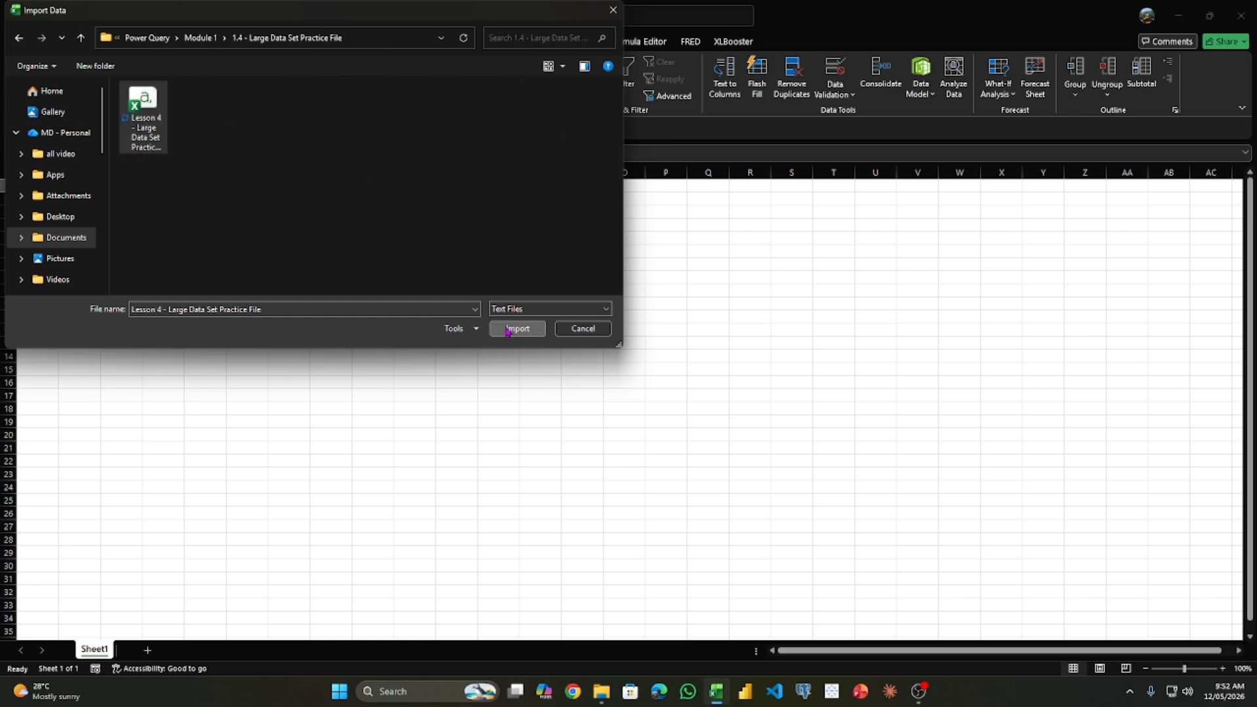
pyautogui.click(507, 328)
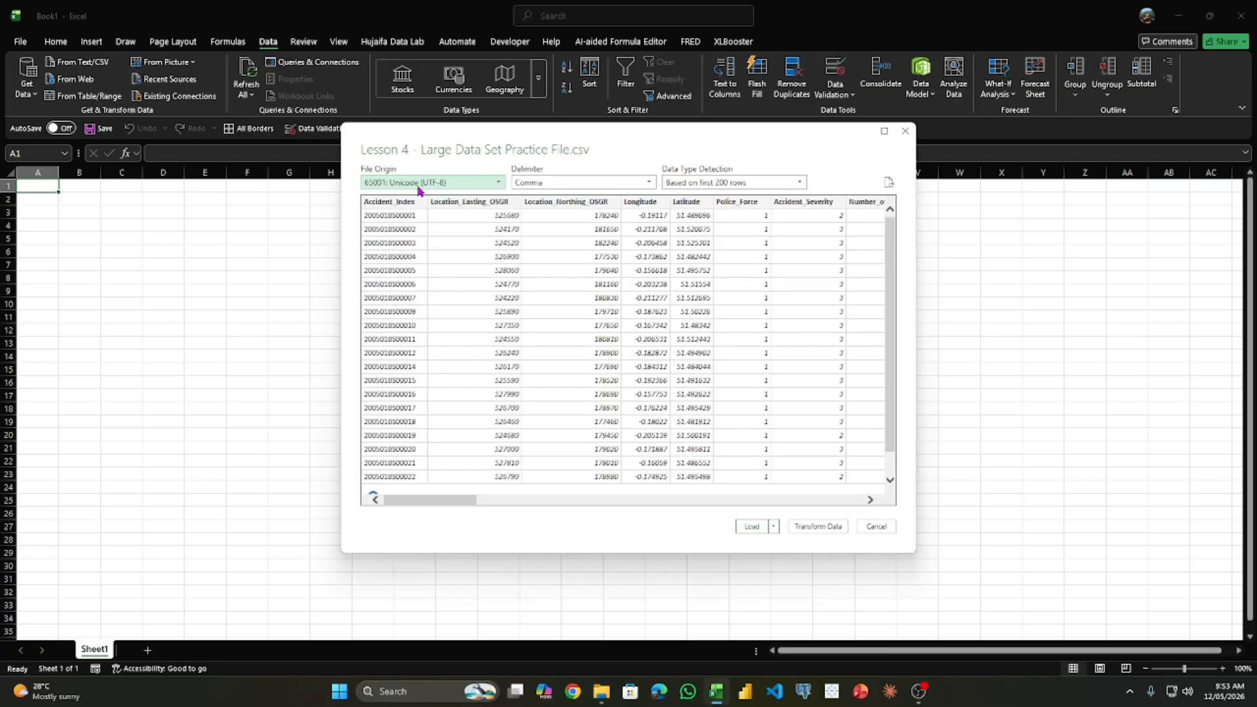
# Step: Set the import delimiter to Comma and look through the data preview
pyautogui.click(550, 183)
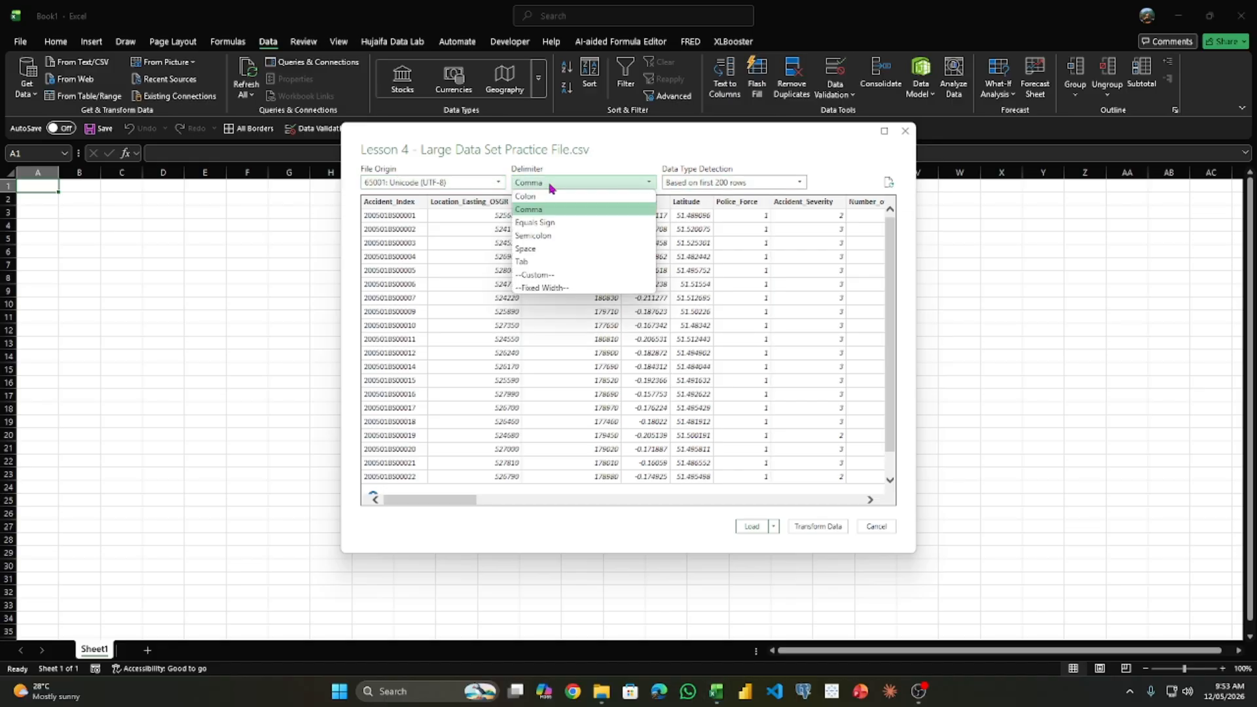
pyautogui.click(557, 211)
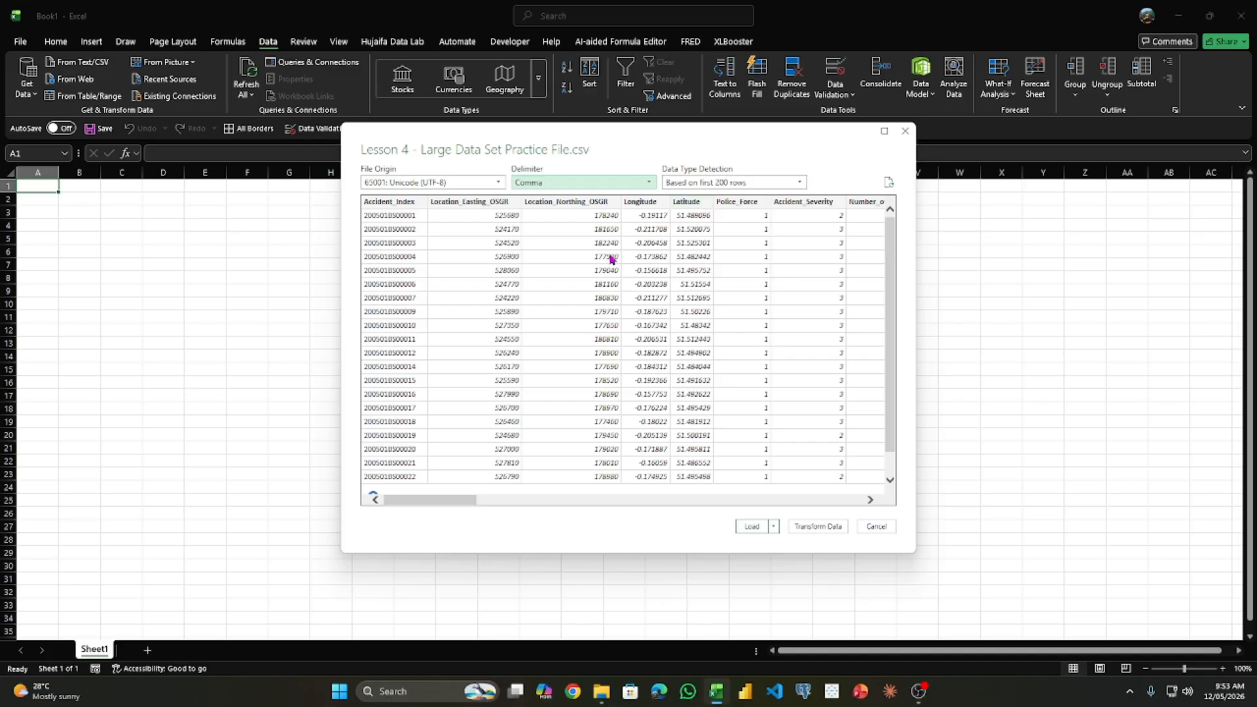
pyautogui.scroll(-3, 487, 363)
pyautogui.scroll(3, 488, 363)
# Step: Open the previewed data in Power Query Editor with Transform Data and maximize the editor window
pyautogui.click(773, 526)
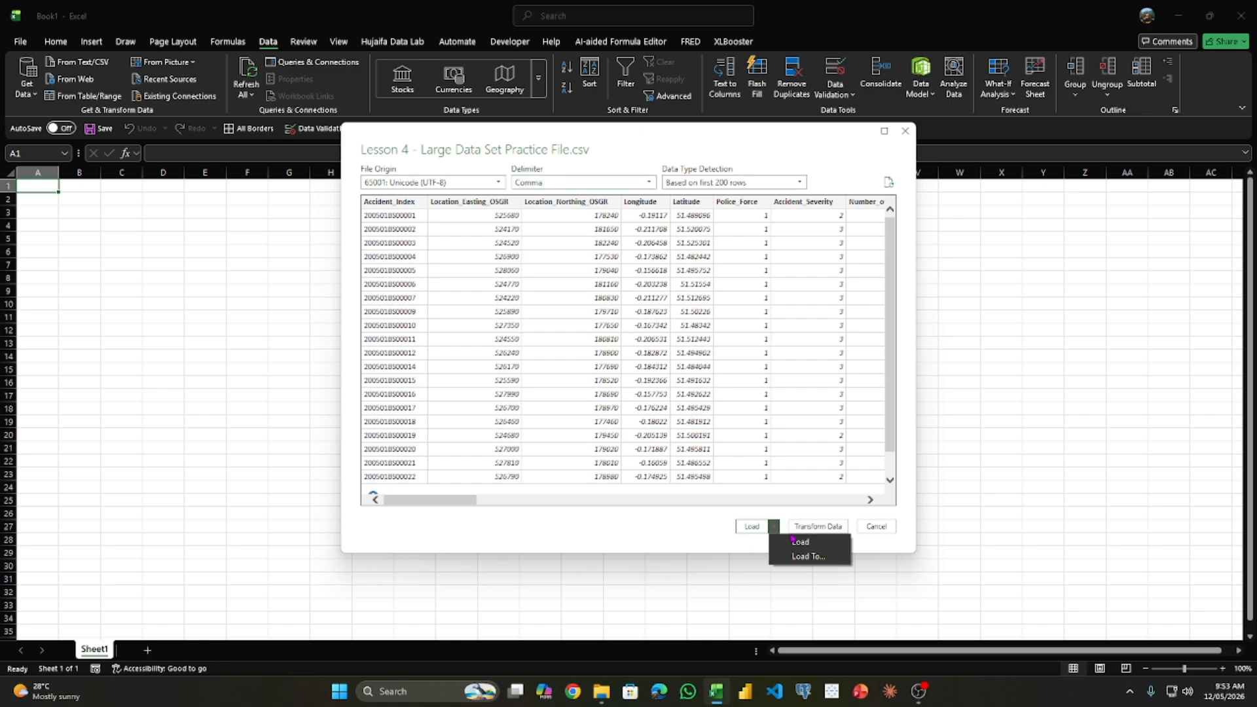
pyautogui.click(726, 544)
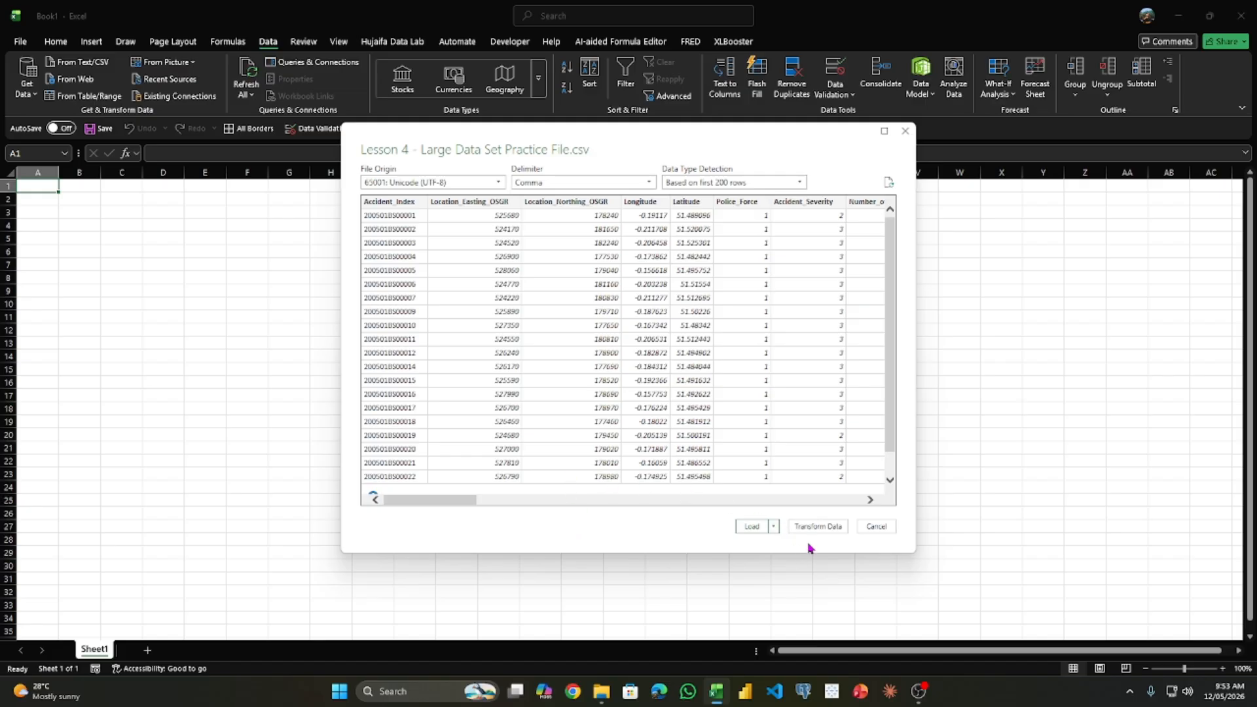
pyautogui.click(820, 526)
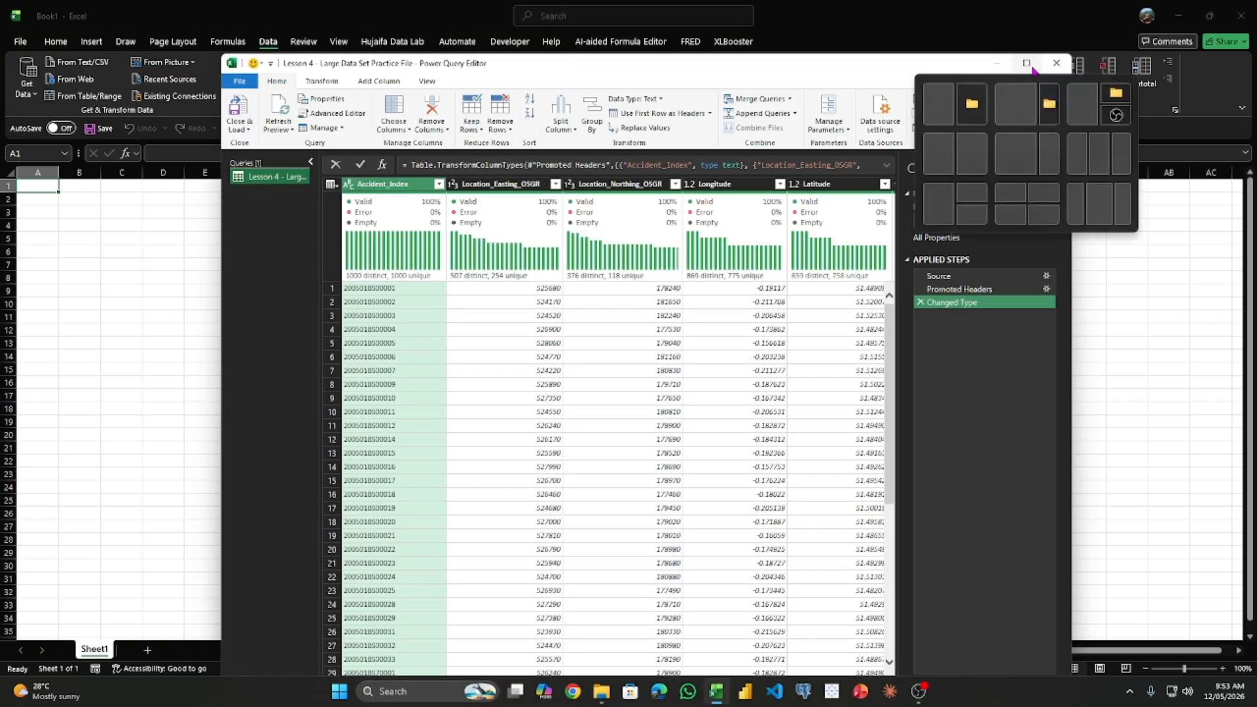
pyautogui.click(1030, 69)
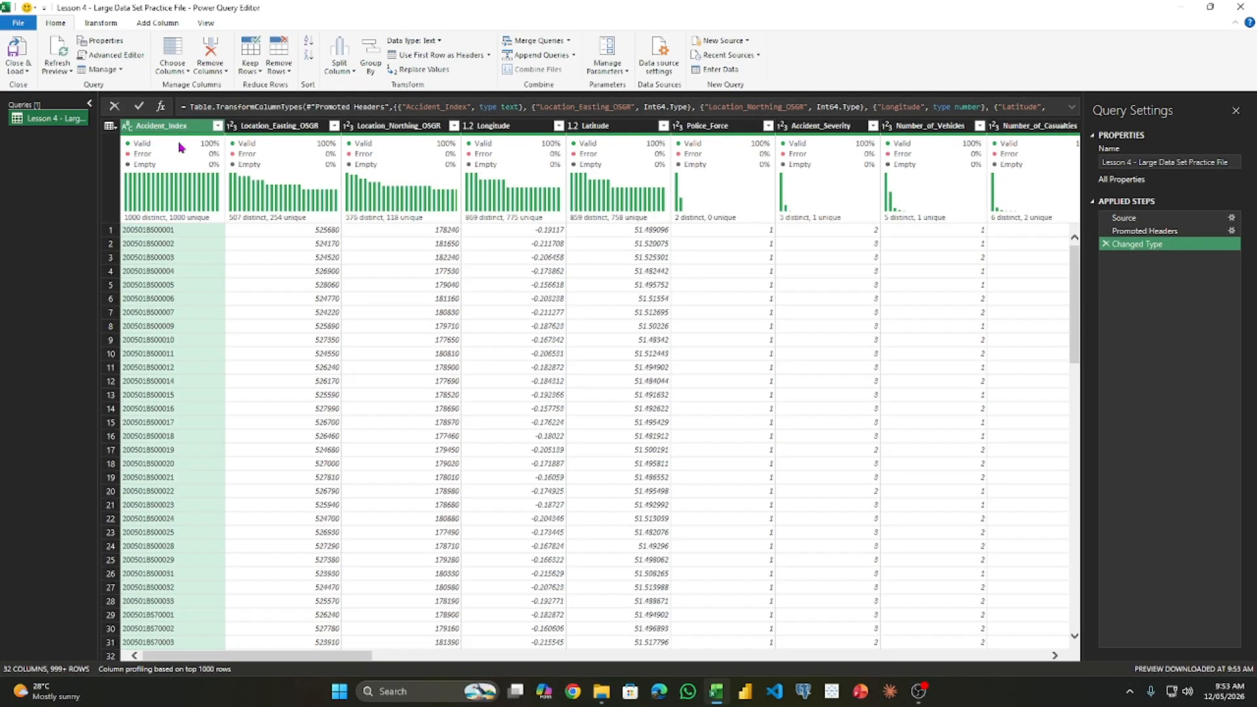
# Step: Add an index column starting from 0 to the large data set query
pyautogui.scroll(-20, 194, 314)
pyautogui.scroll(20, 196, 325)
pyautogui.moveTo(194, 206)
pyautogui.click(157, 22)
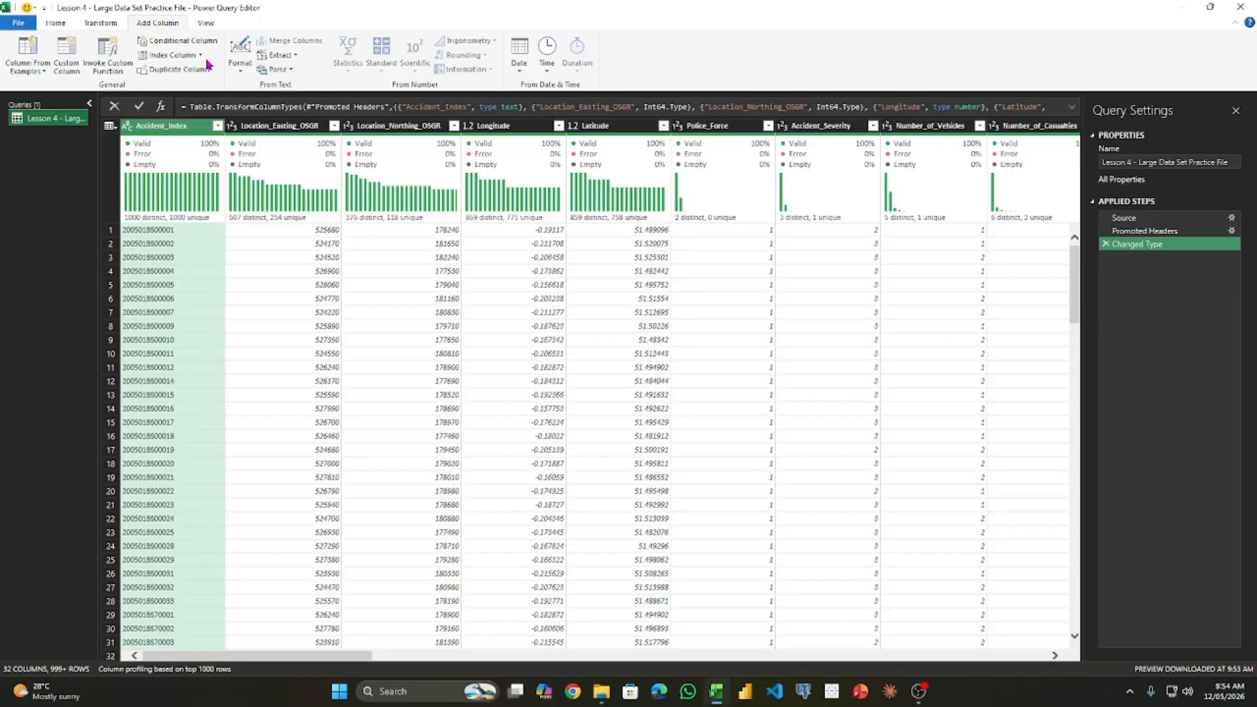
pyautogui.click(208, 91)
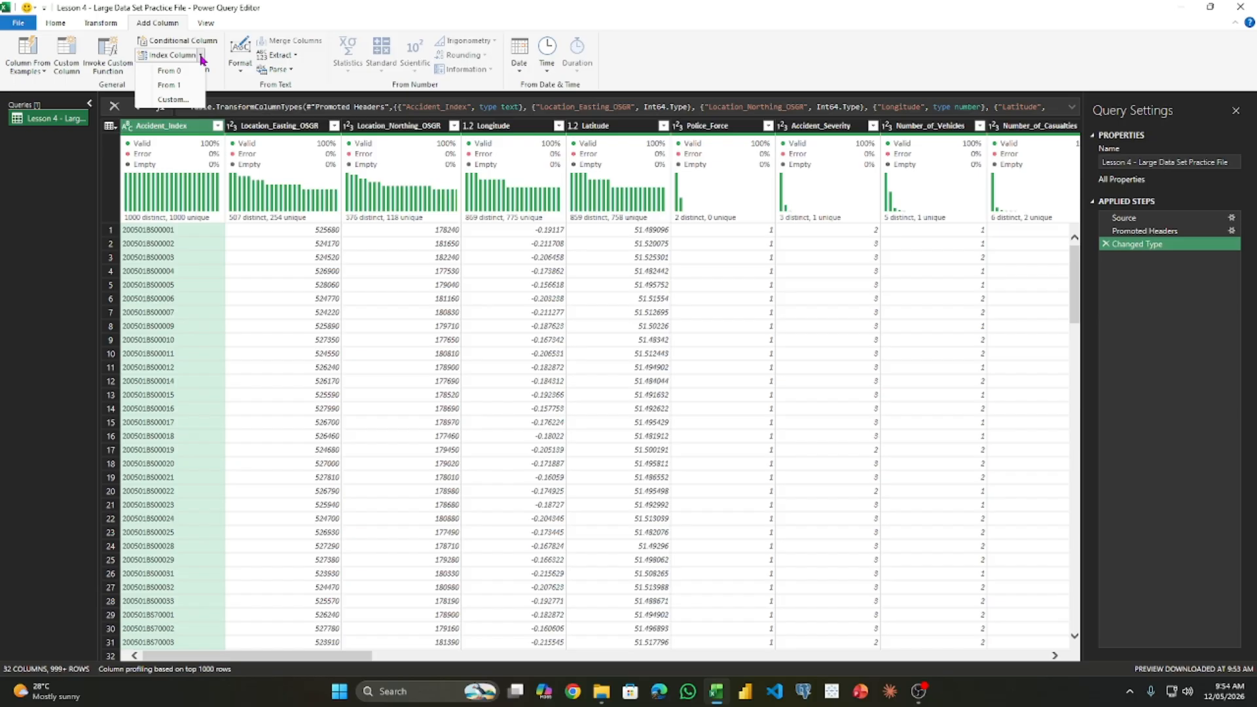
pyautogui.click(176, 77)
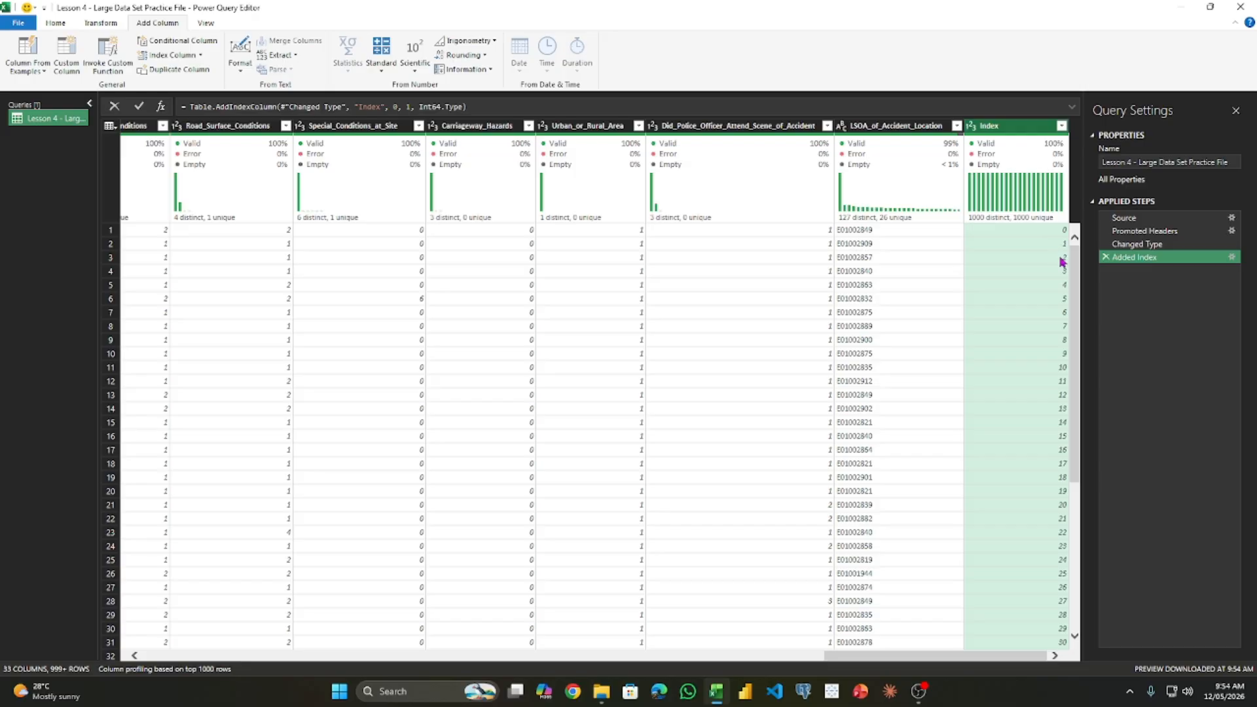
# Step: Look through the rows of the index column and delete its step from the query's applied steps
pyautogui.scroll(-20, 1029, 419)
pyautogui.scroll(20, 1049, 458)
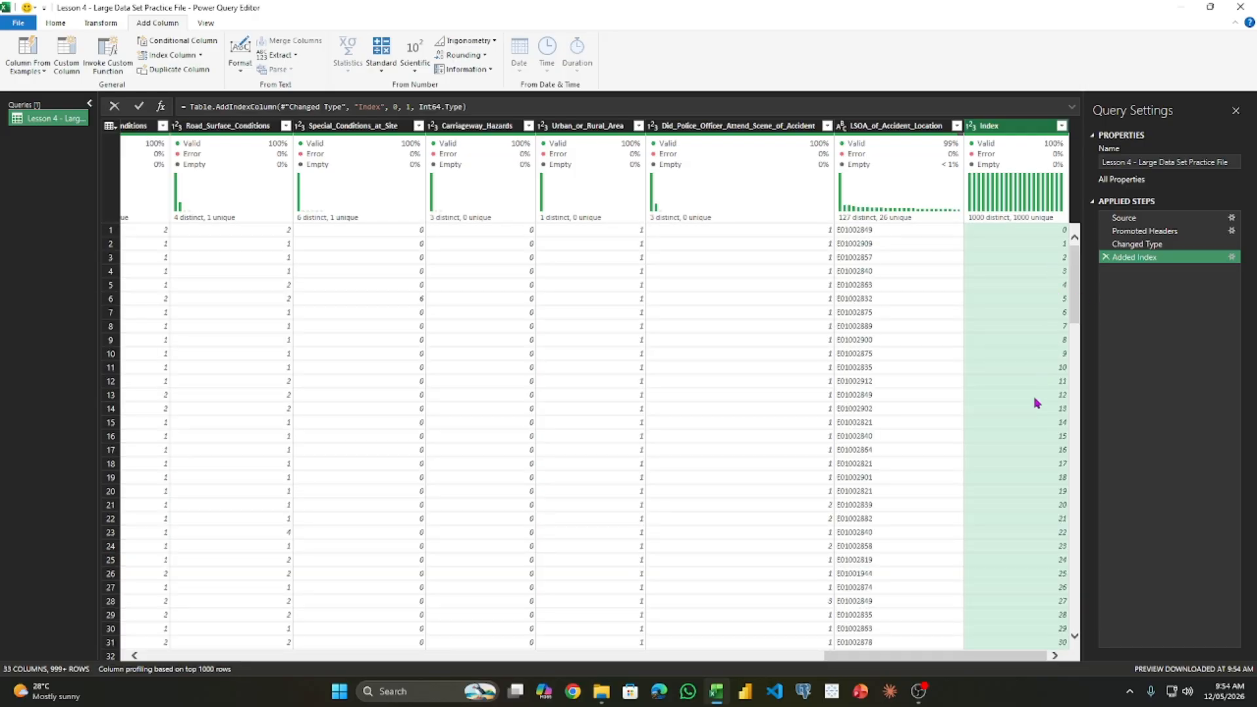
pyautogui.scroll(-17, 1026, 447)
pyautogui.scroll(17, 1024, 449)
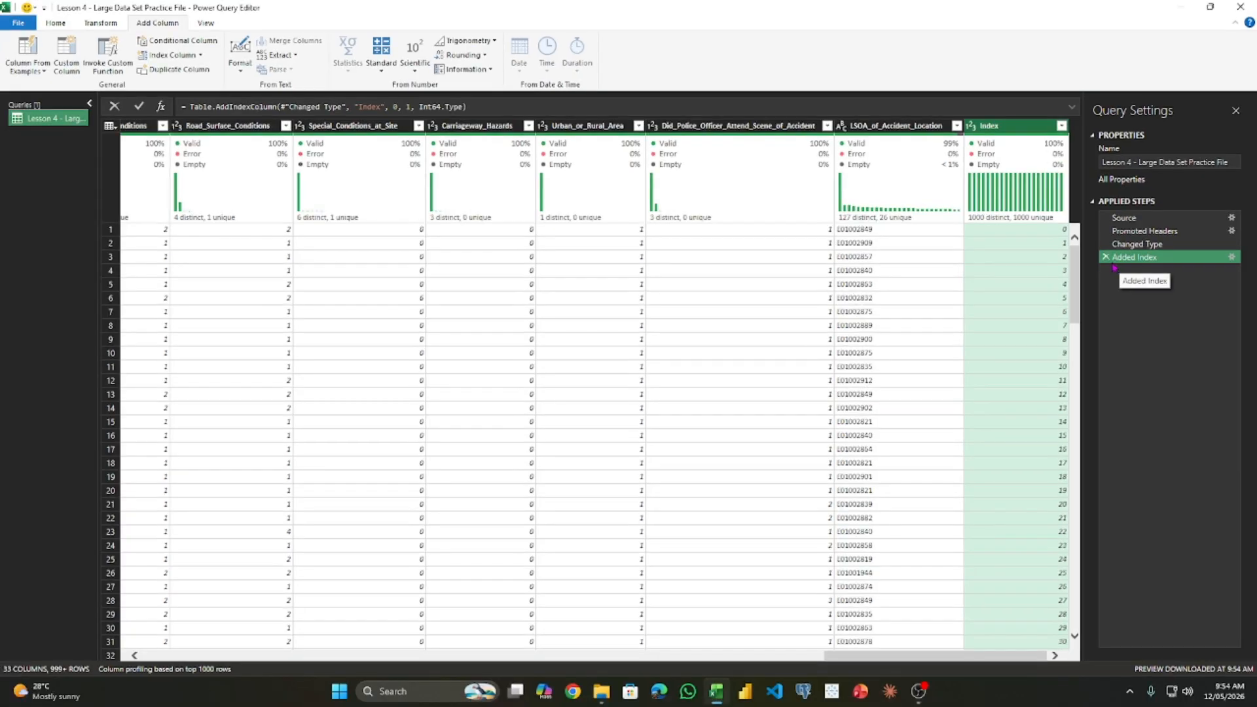
pyautogui.click(1104, 257)
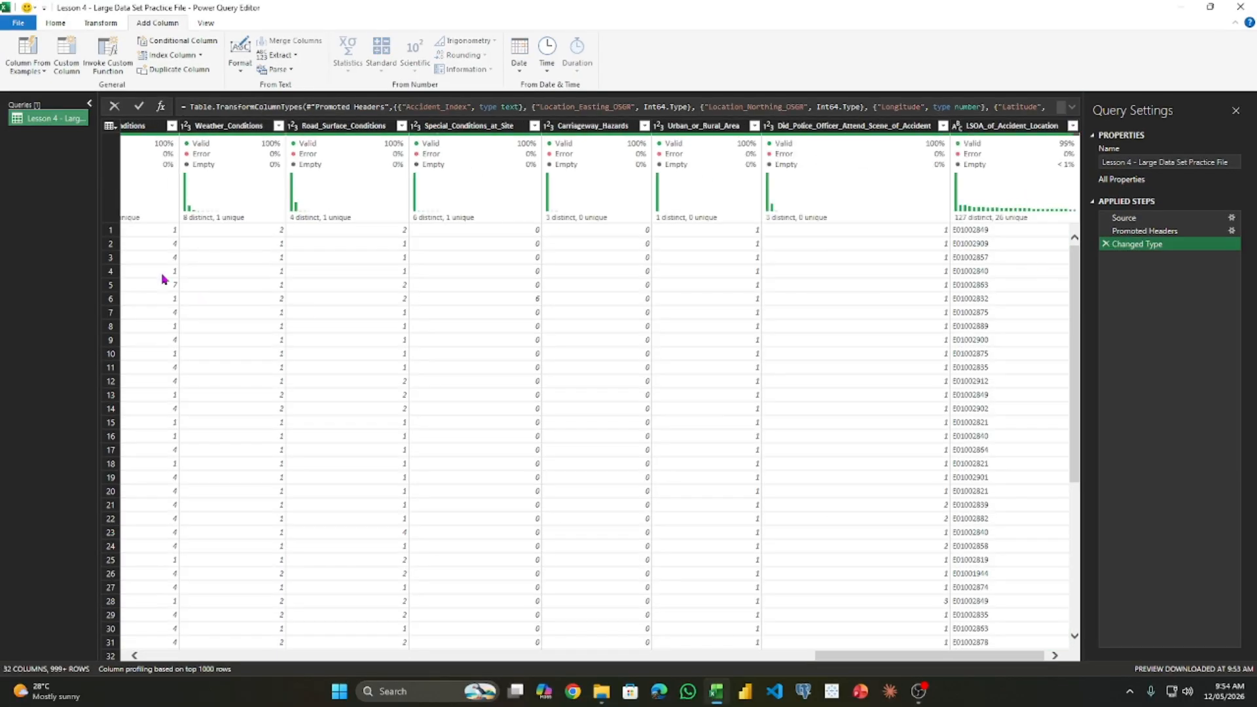
# Step: Add an index column starting from 1, look through its rows, and delete the Added Index step
pyautogui.click(201, 55)
pyautogui.click(171, 84)
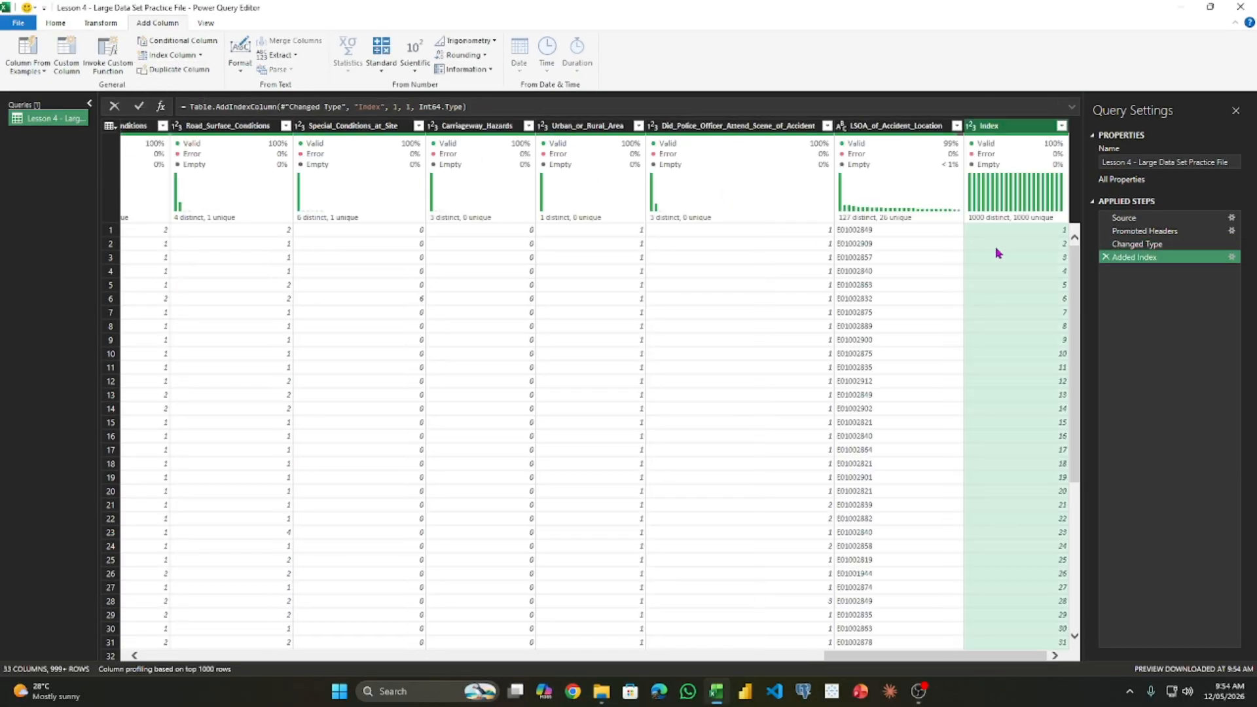
pyautogui.scroll(-20, 1049, 426)
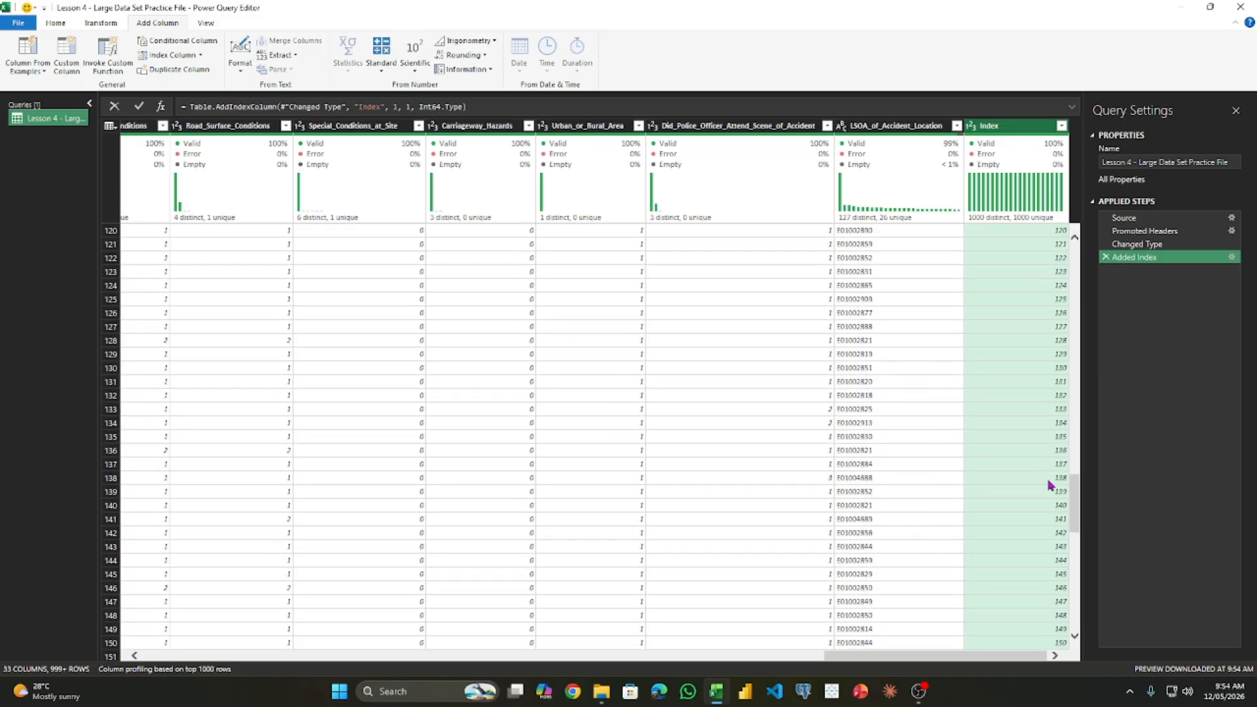
pyautogui.scroll(20, 1052, 478)
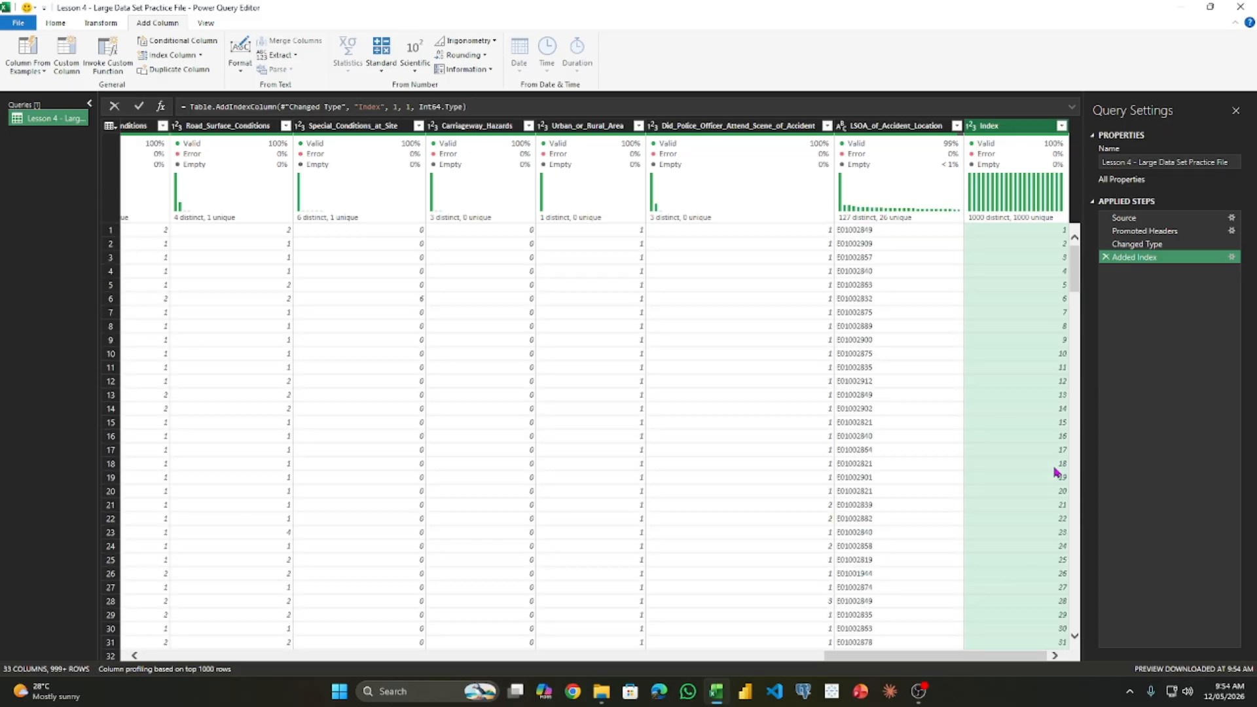
pyautogui.click(1106, 258)
# Step: Add a custom index column with starting index 1 and increment 2, and delete its applied step
pyautogui.click(202, 56)
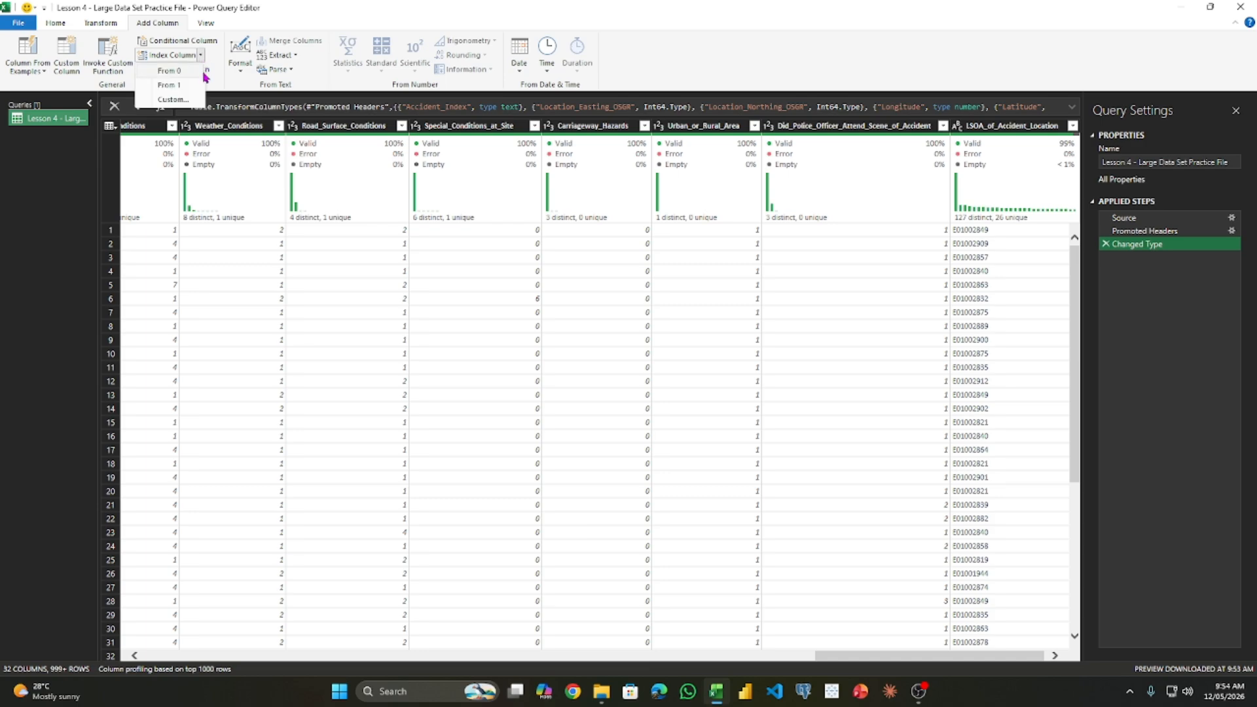
pyautogui.click(181, 98)
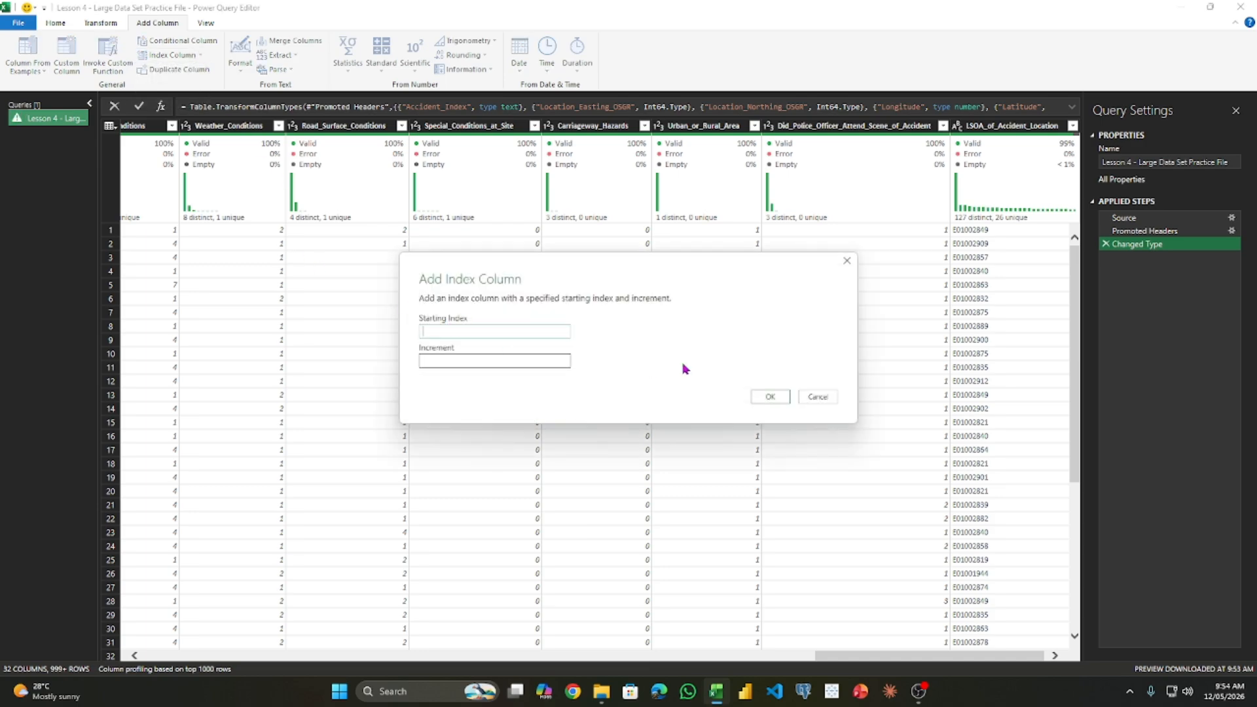
pyautogui.write('1')
pyautogui.click(534, 362)
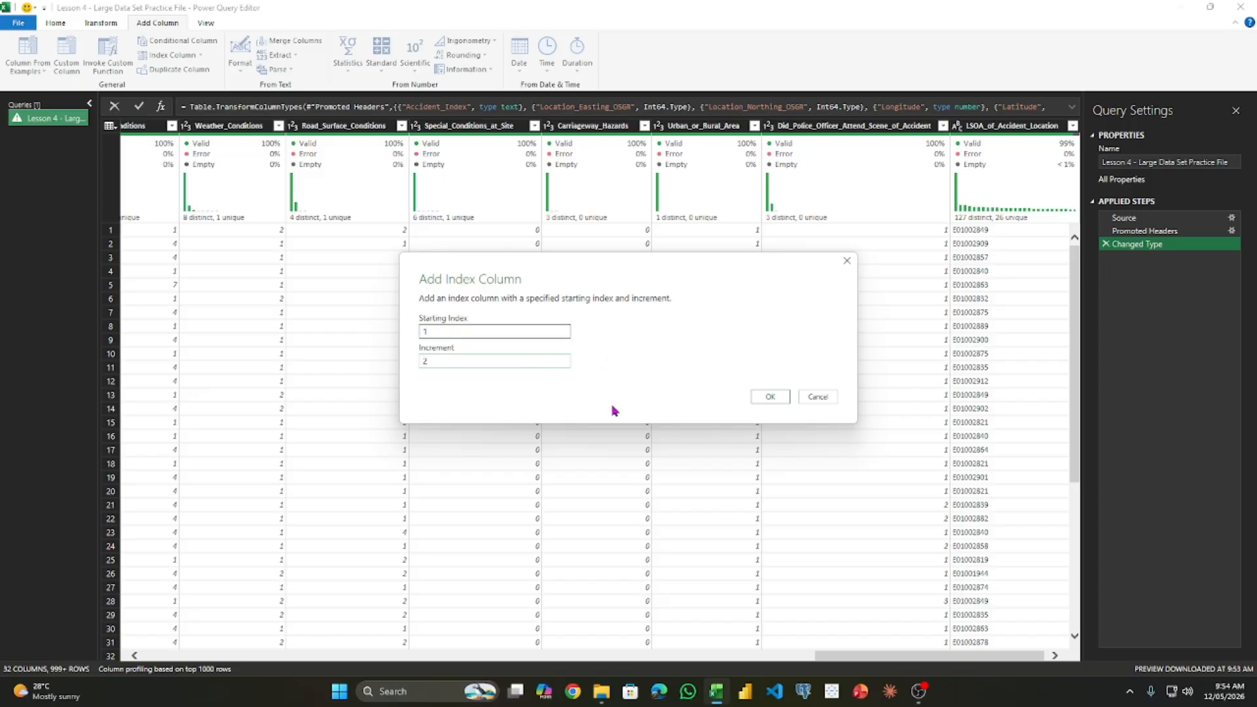
pyautogui.click(766, 396)
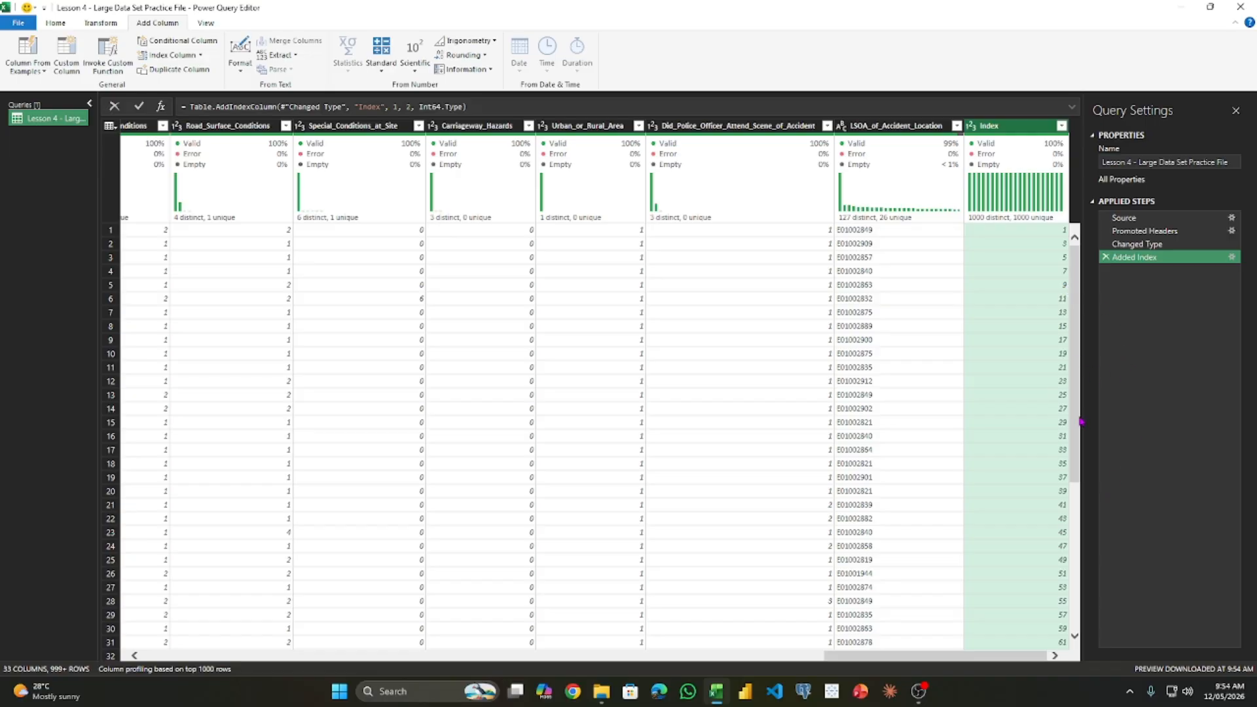
pyautogui.click(1106, 256)
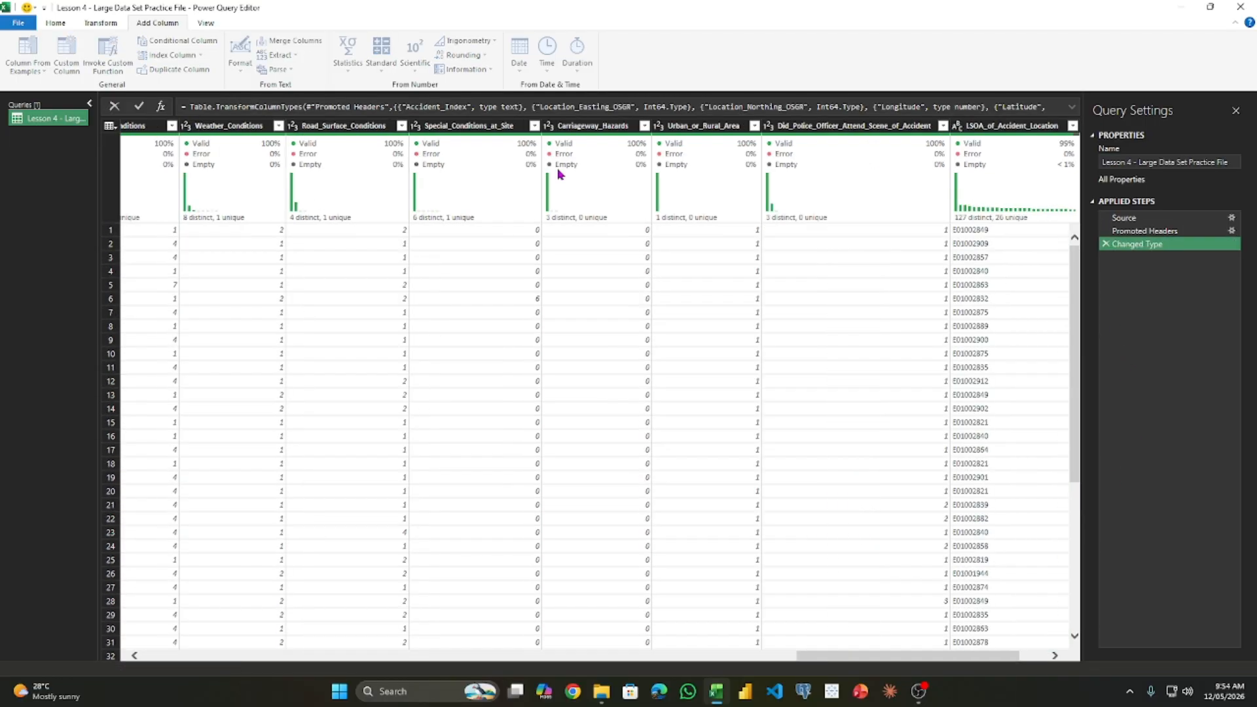
# Step: Add a custom index column with starting index 2 and increment 2, and delete its applied step
pyautogui.click(200, 55)
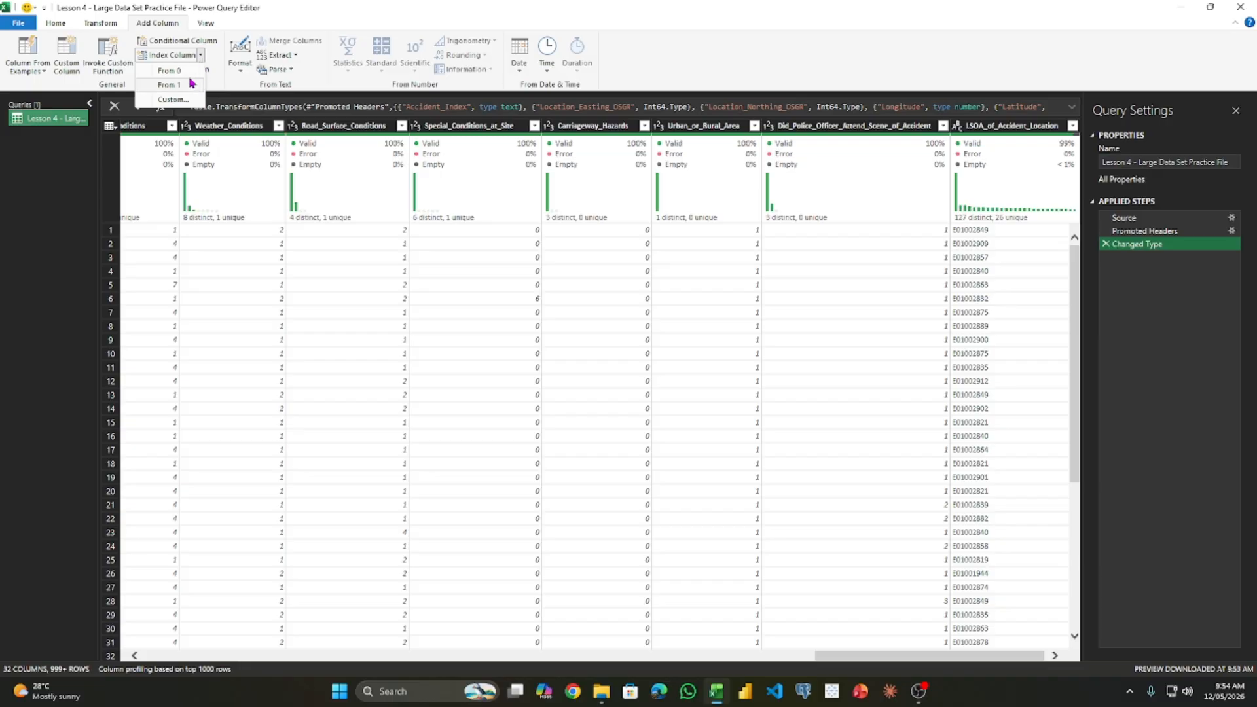
pyautogui.click(172, 99)
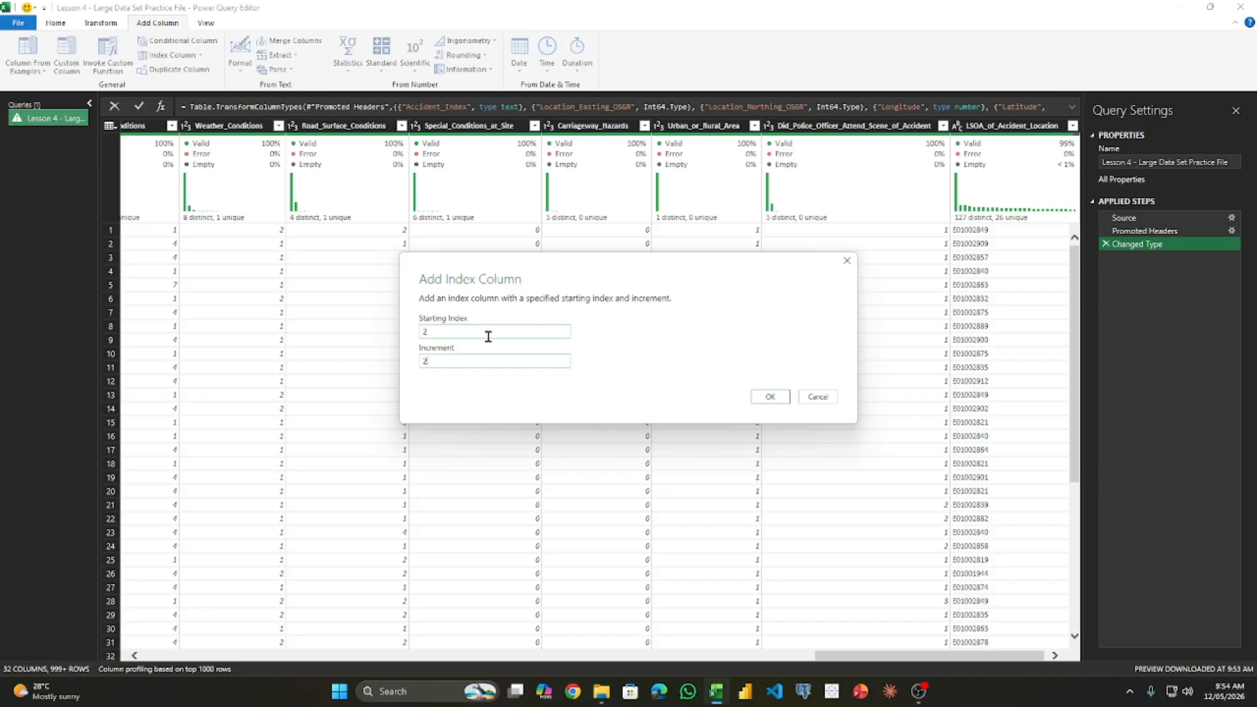
pyautogui.press('Return')
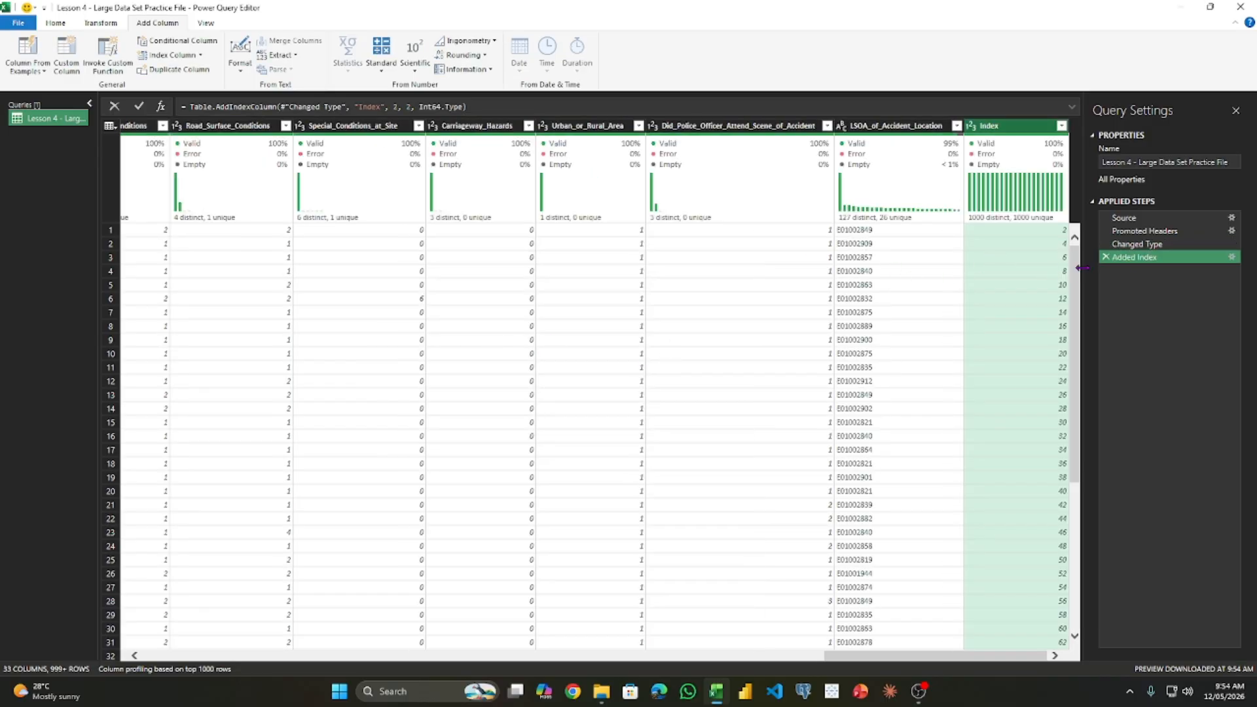
pyautogui.click(1105, 257)
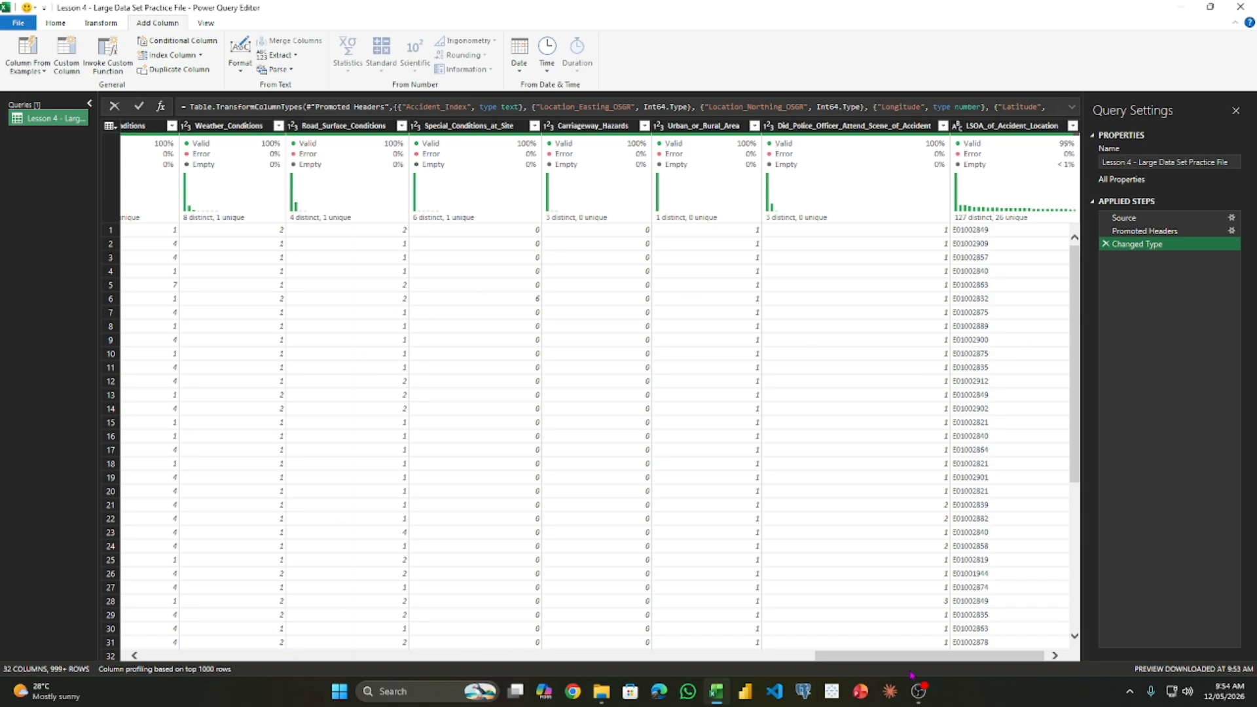
# Step: Add an index column starting from 1 to the query and look through its rows
pyautogui.moveTo(911, 674); pyautogui.dragTo(915, 674)
pyautogui.click(200, 55)
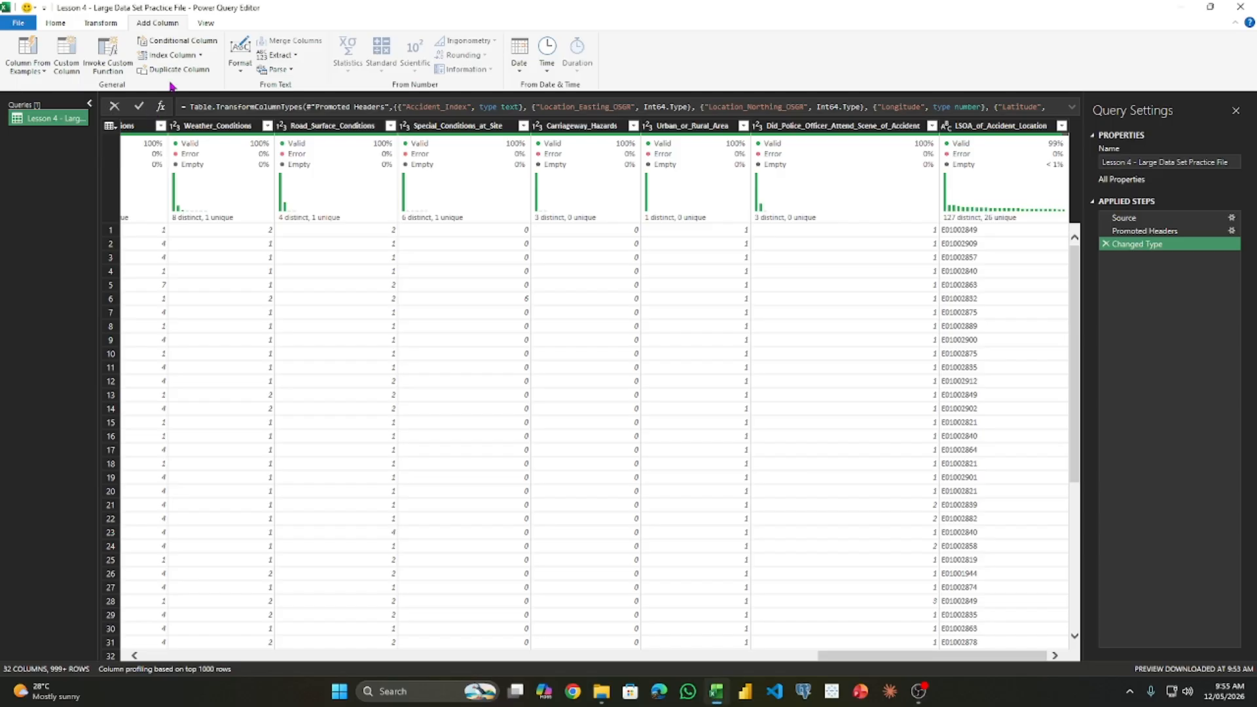
pyautogui.click(189, 85)
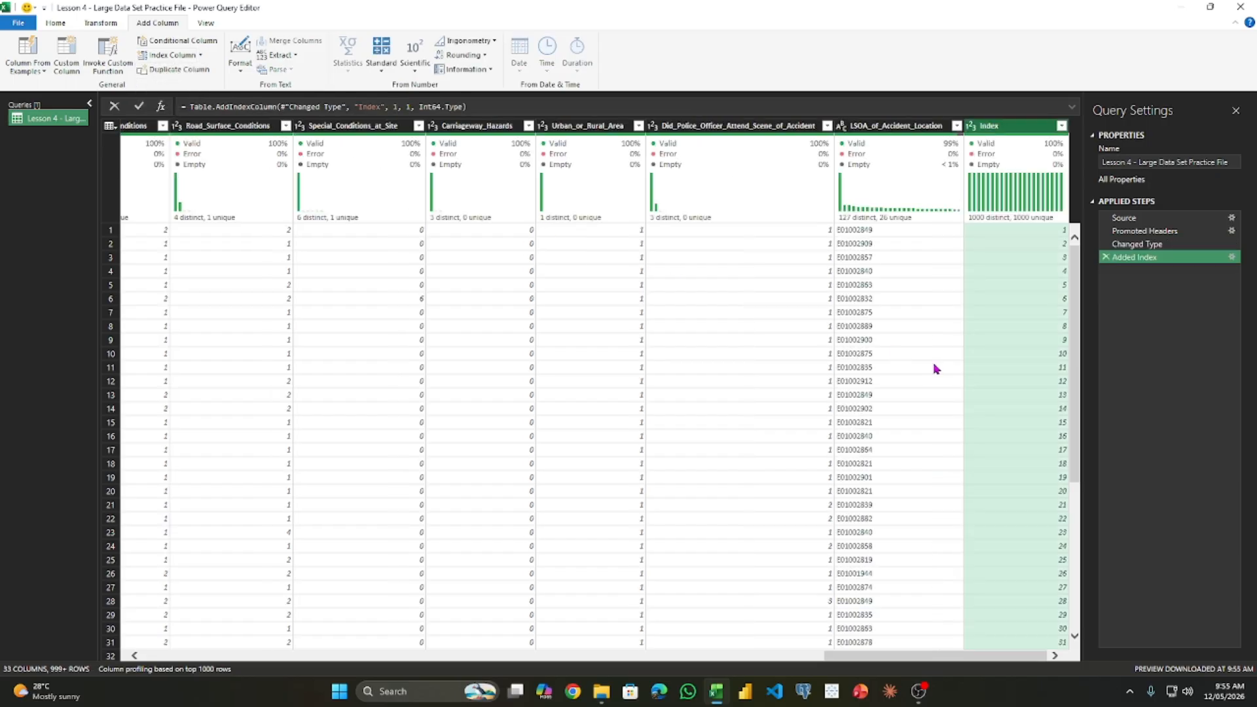
pyautogui.scroll(-10, 1014, 285)
pyautogui.scroll(15, 1013, 285)
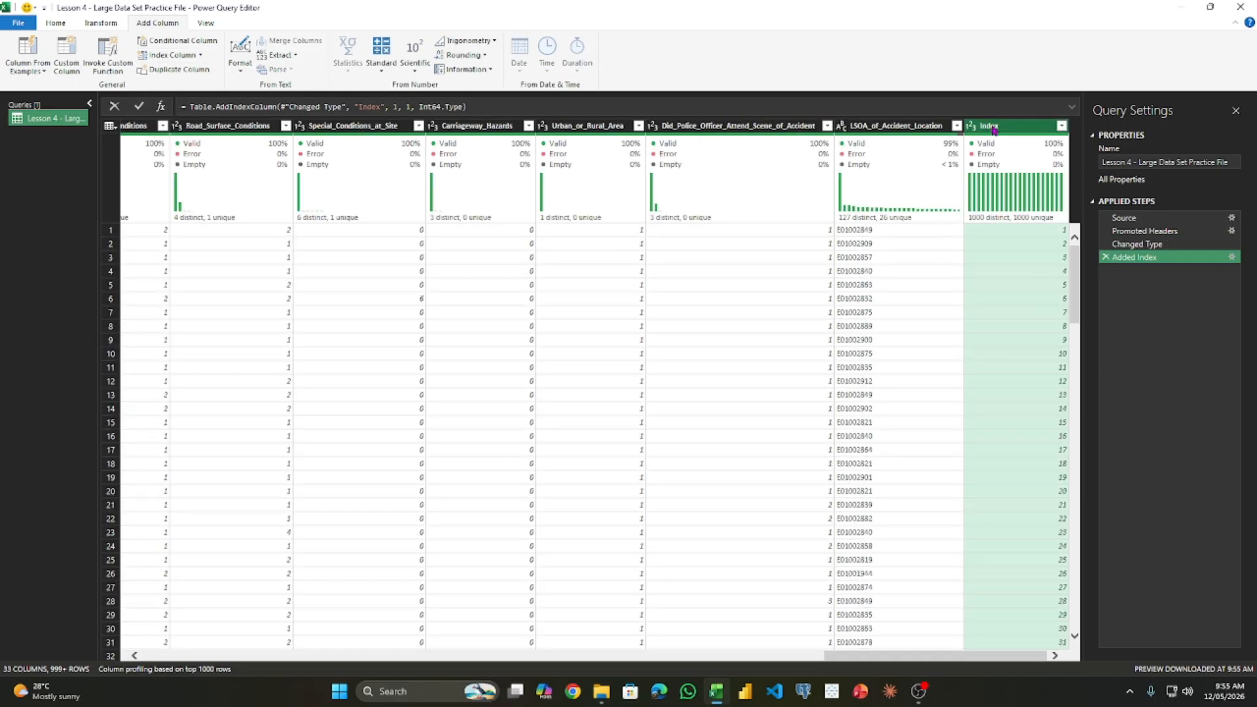
# Step: Move the Index column to the beginning of the table
pyautogui.moveTo(1001, 125)
pyautogui.mouseDown()
pyautogui.moveTo(392, 154)
pyautogui.moveTo(996, 187)
pyautogui.mouseUp()
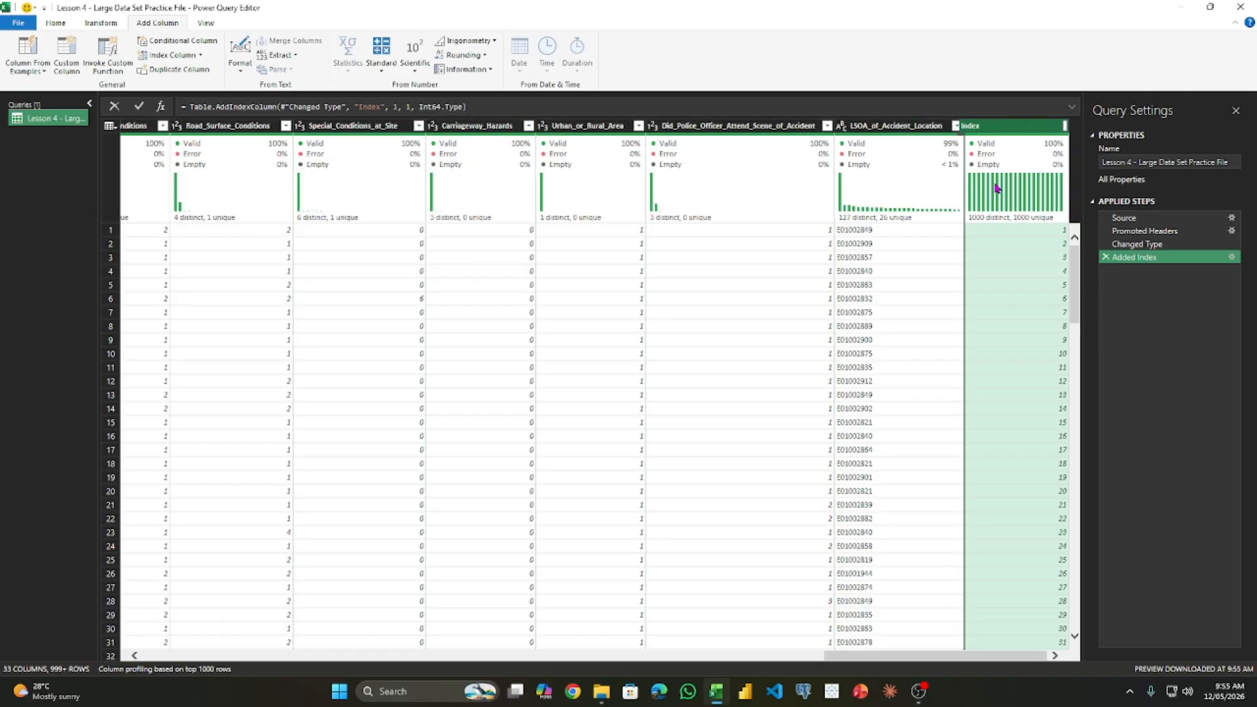
pyautogui.click(103, 25)
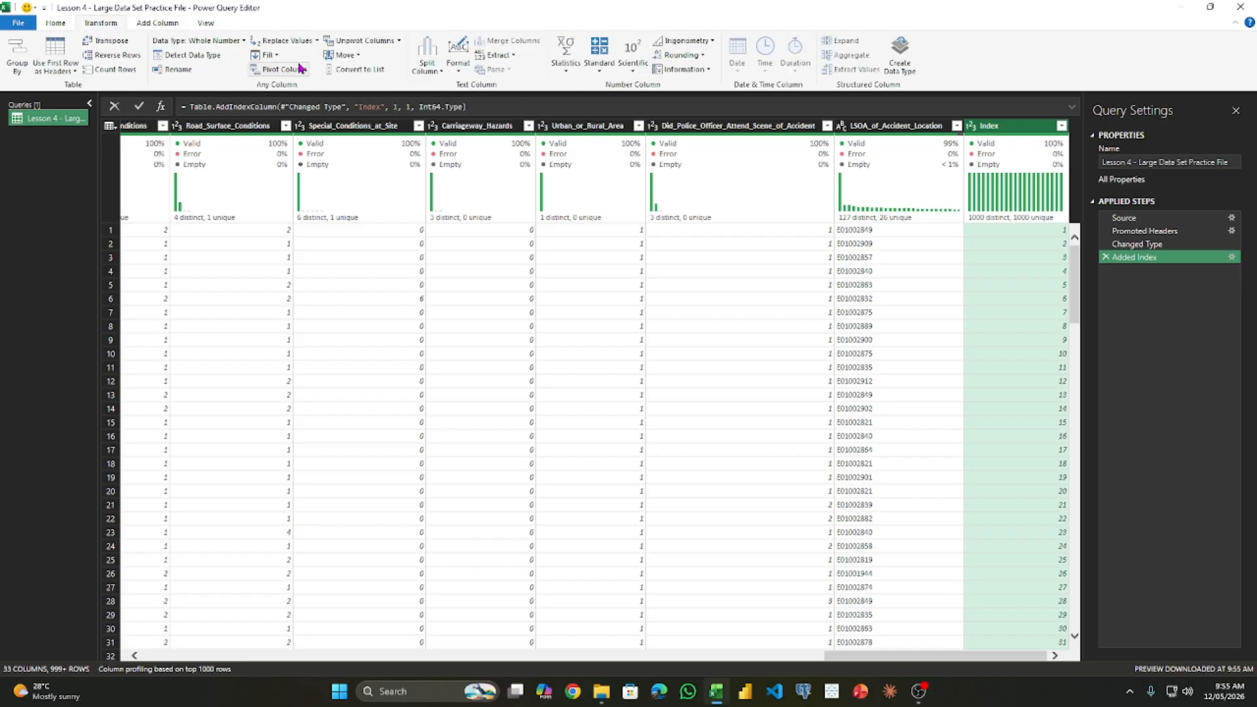
pyautogui.click(360, 58)
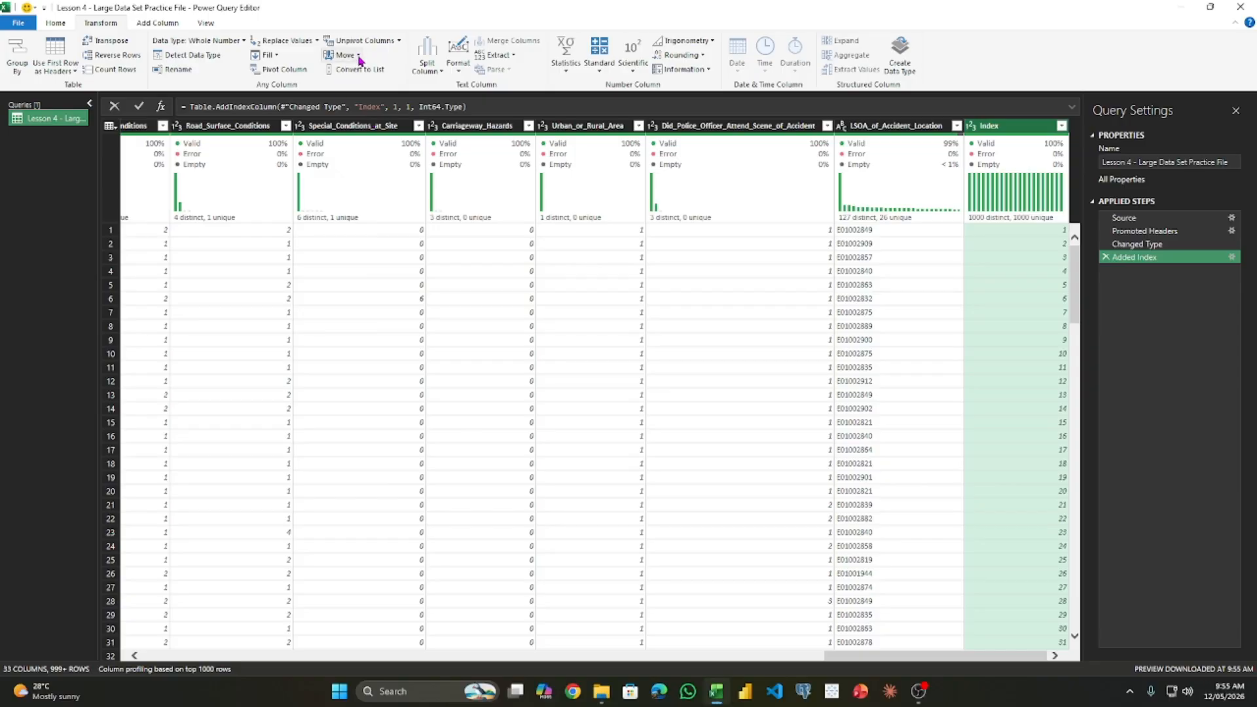
pyautogui.click(356, 52)
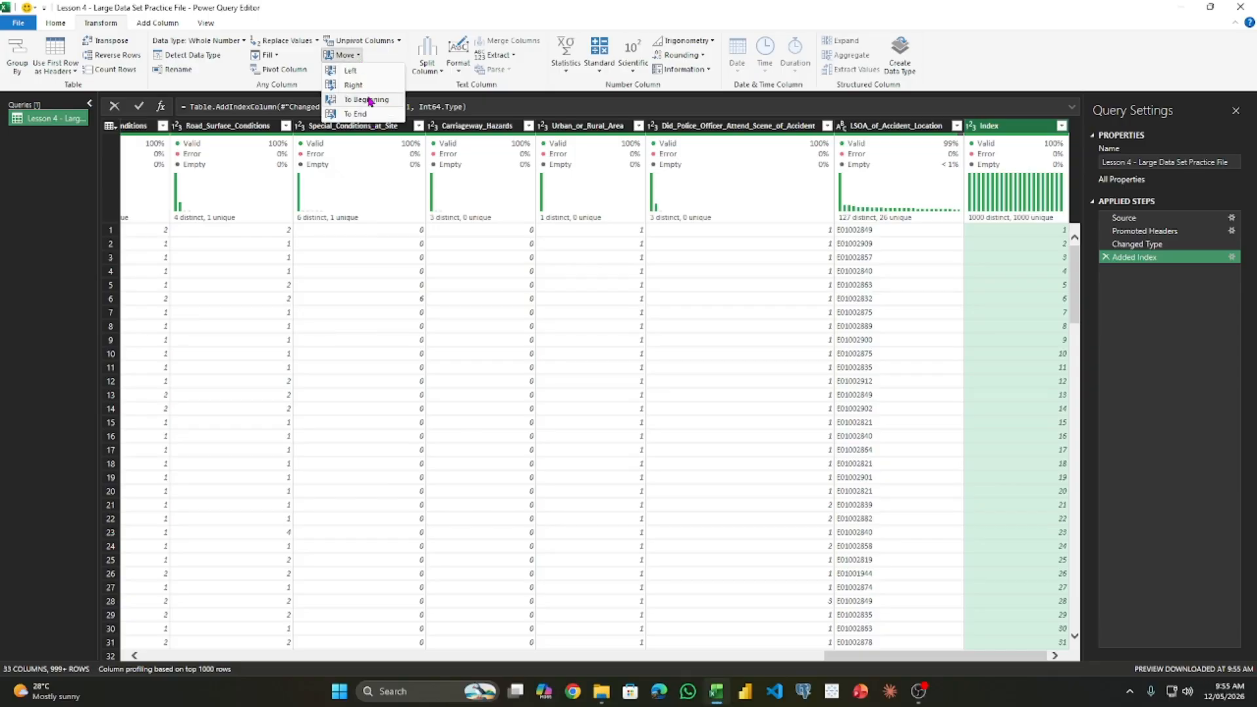
pyautogui.click(367, 99)
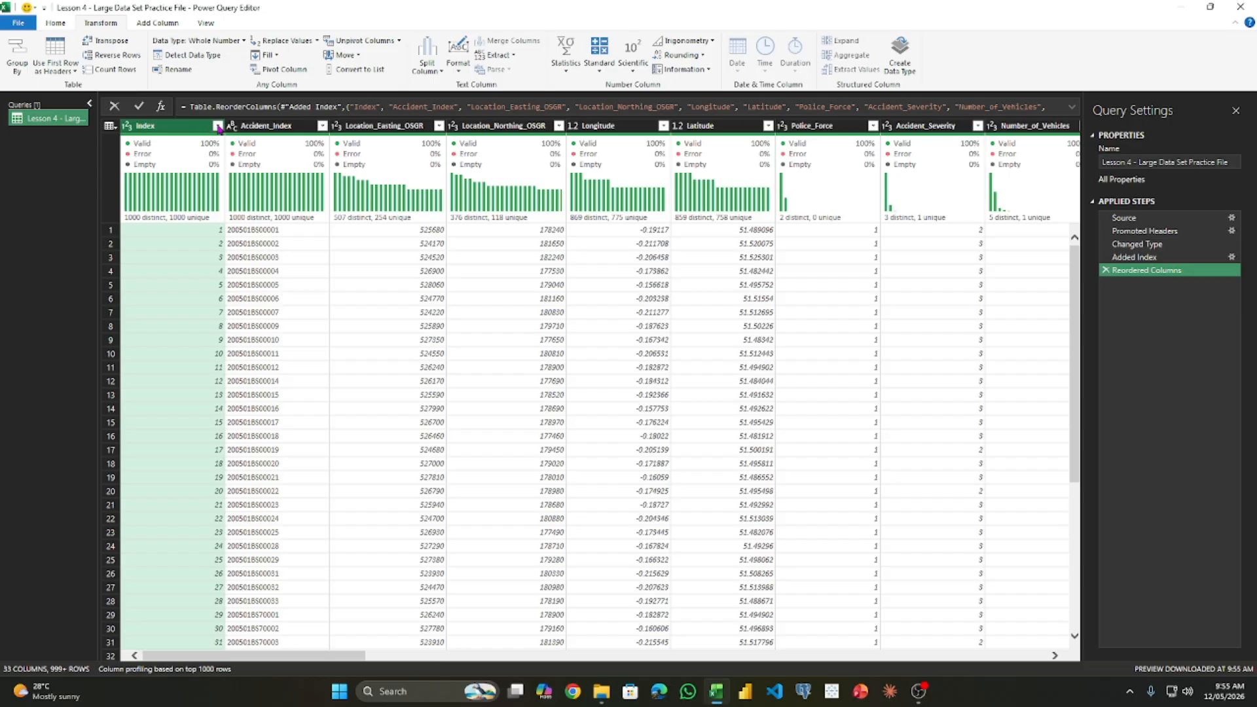
# Step: Sort the Index column in descending order, and delete the Sorted Rows and Reordered Columns steps
pyautogui.click(217, 125)
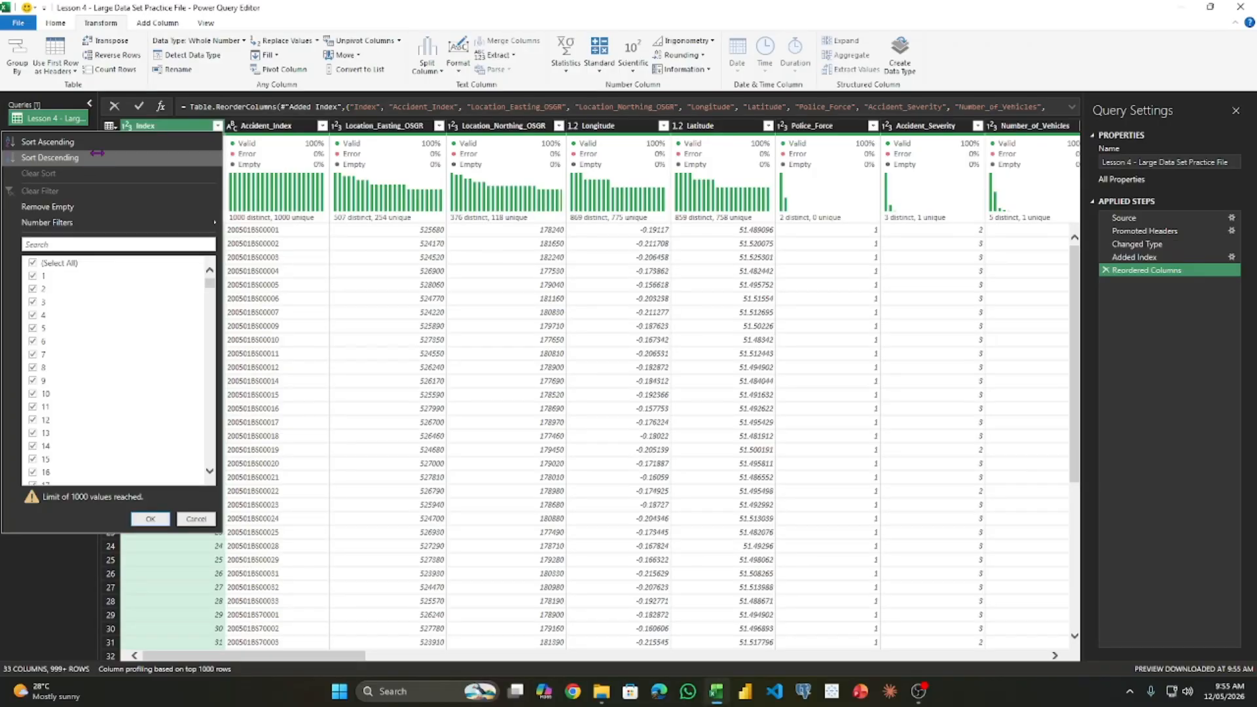
pyautogui.click(97, 153)
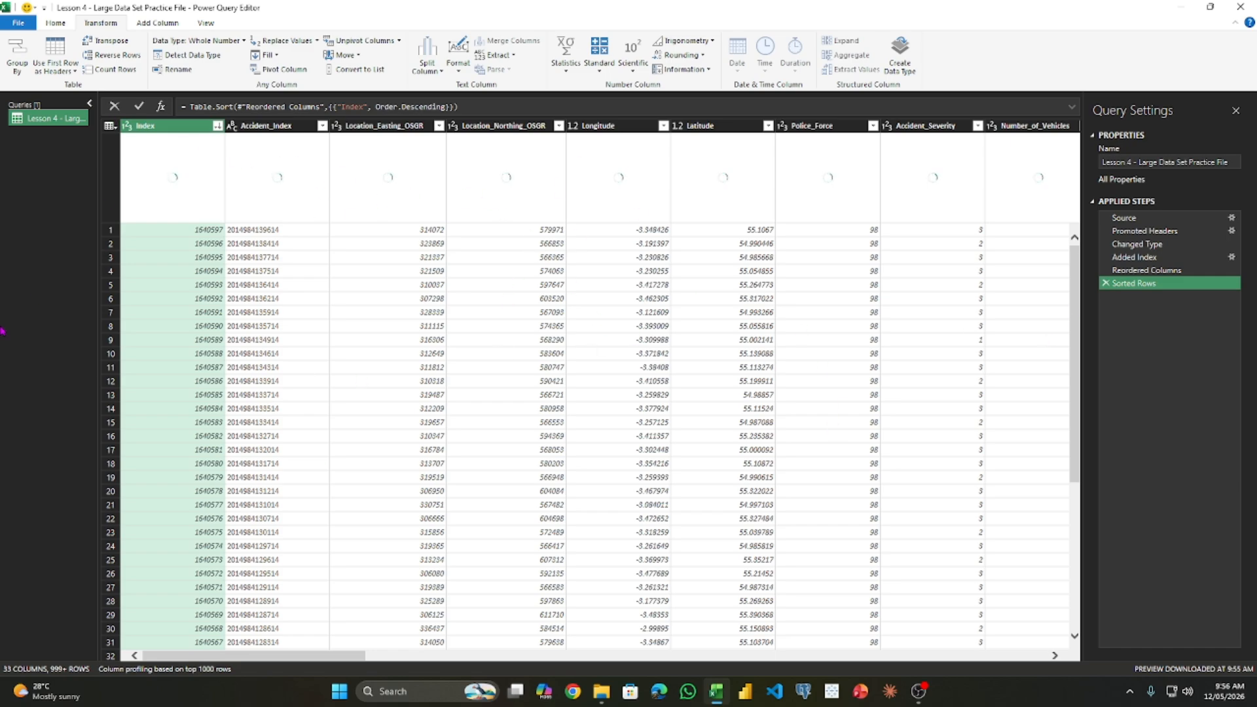
pyautogui.click(1105, 286)
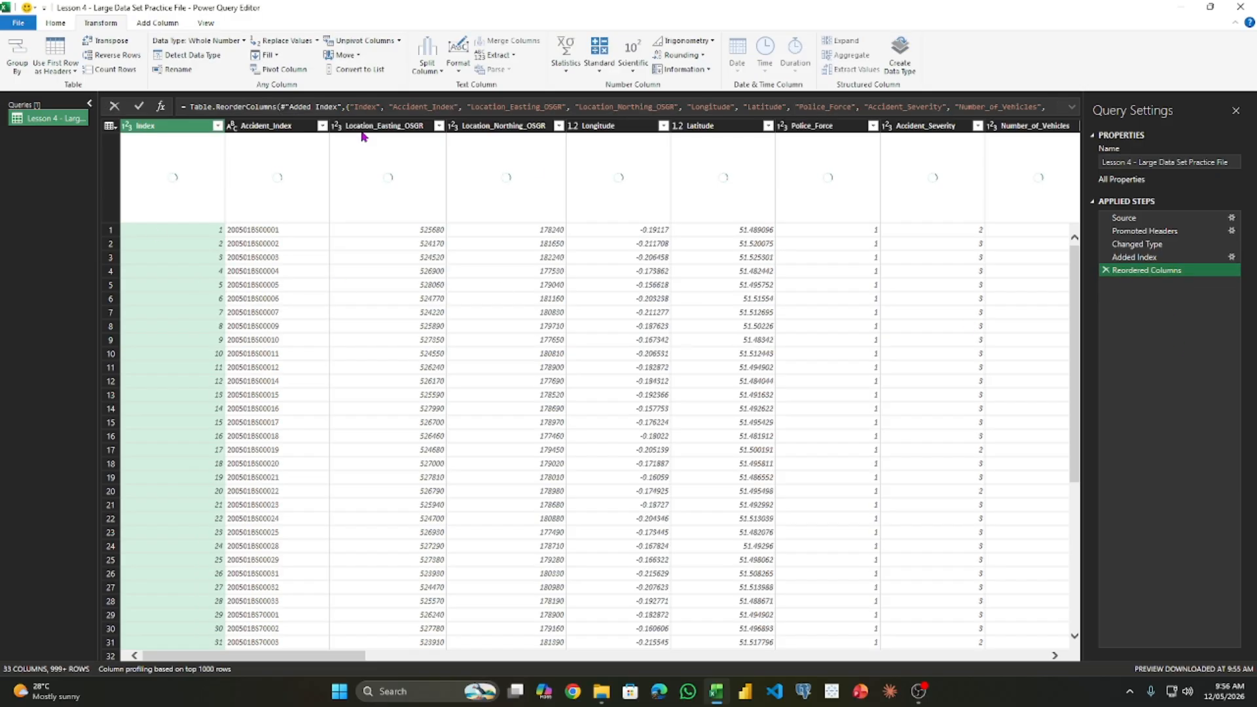
pyautogui.click(1106, 272)
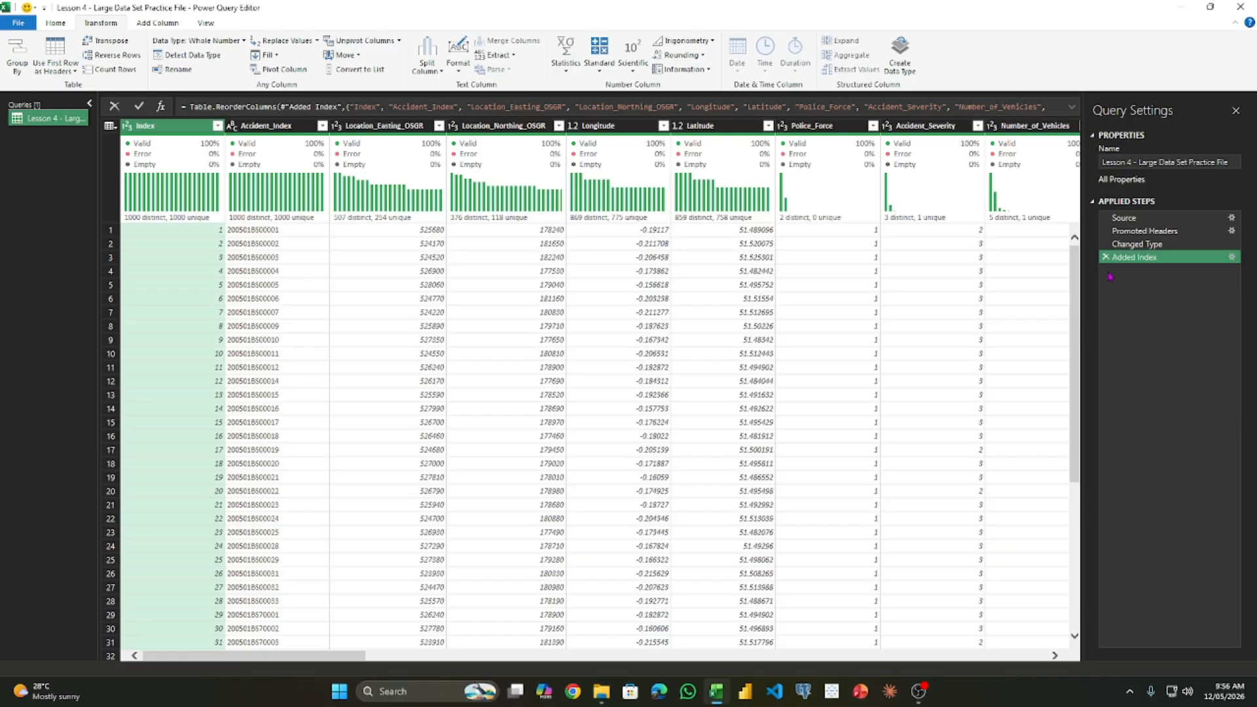
# Step: Close the query editor with Close & Load To so the Import Data options open in the workbook
pyautogui.click(55, 23)
pyautogui.click(18, 69)
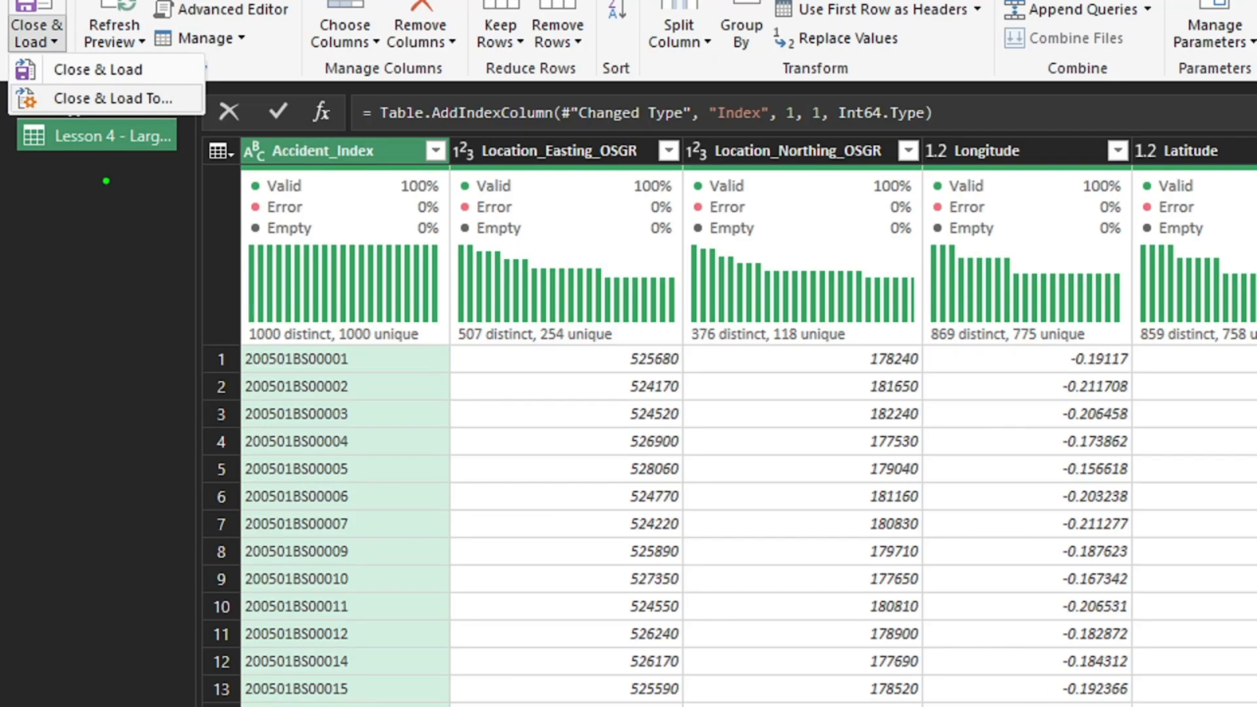
pyautogui.moveTo(135, 108); pyautogui.dragTo(227, 360)
pyautogui.press('Escape')
pyautogui.click(28, 67)
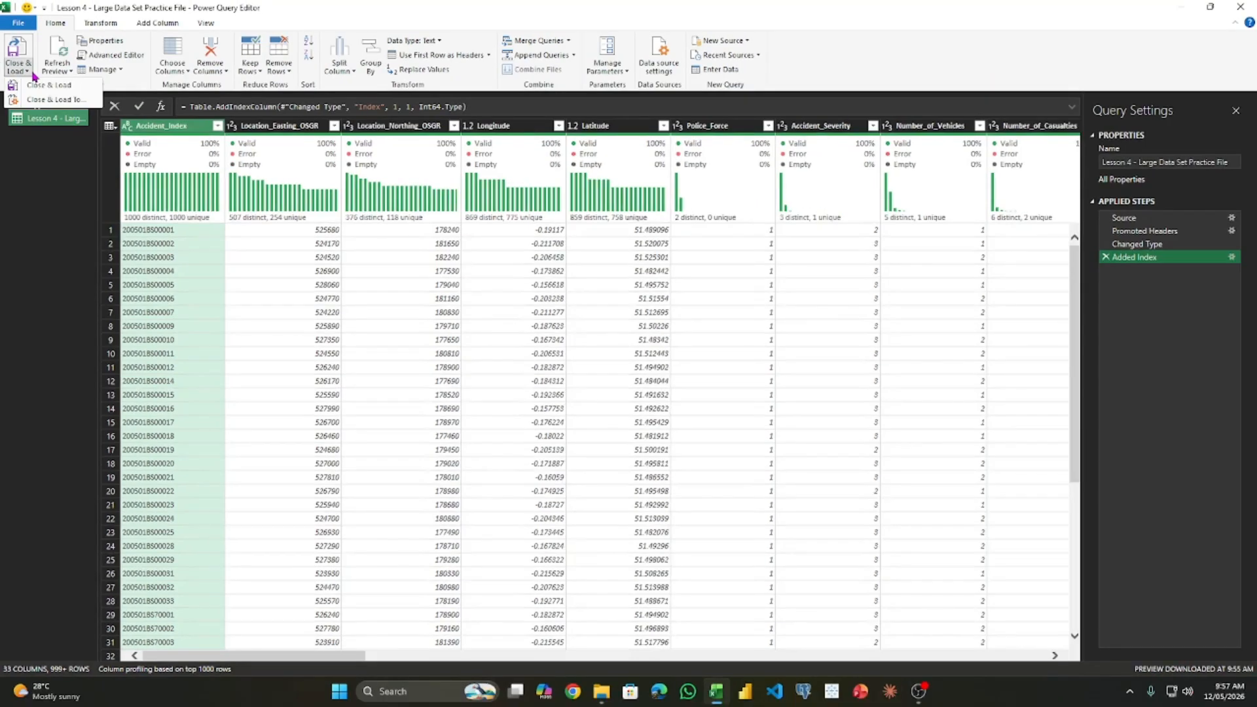
pyautogui.click(42, 101)
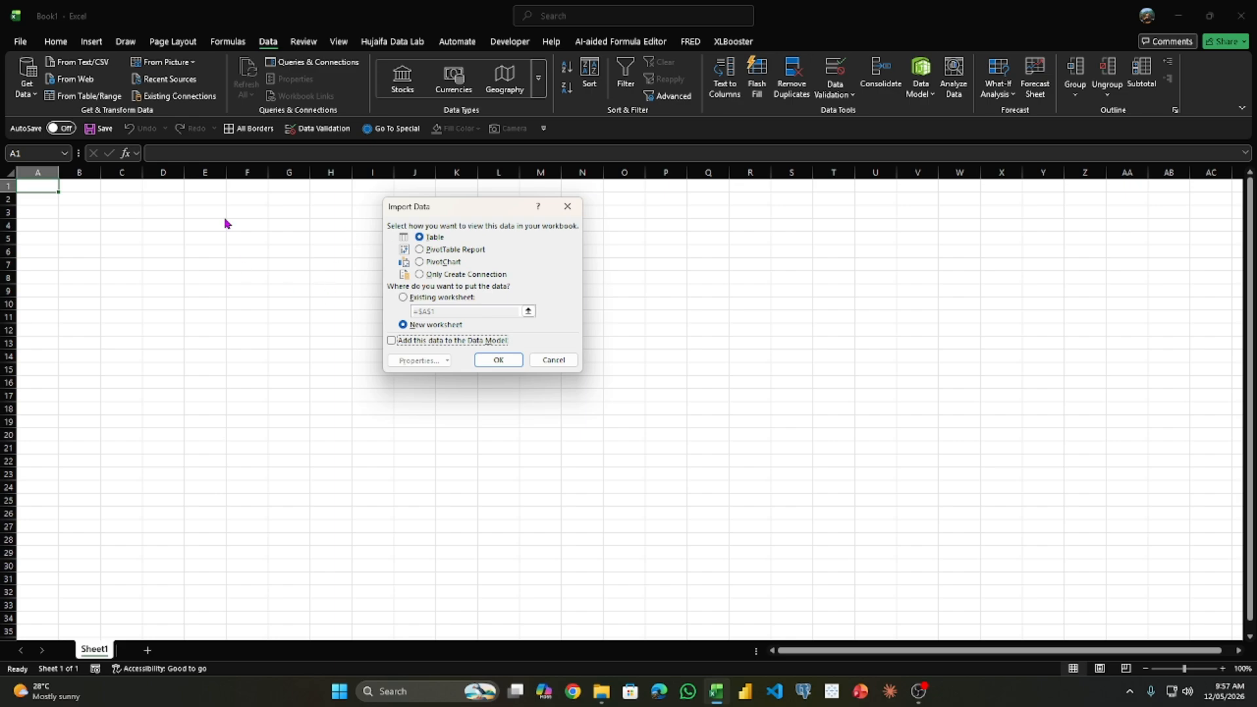
# Step: Load the query as a PivotTable Report on a new worksheet and add the data to the Data Model
pyautogui.click(420, 251)
pyautogui.click(440, 279)
pyautogui.click(460, 255)
pyautogui.click(470, 340)
pyautogui.click(497, 360)
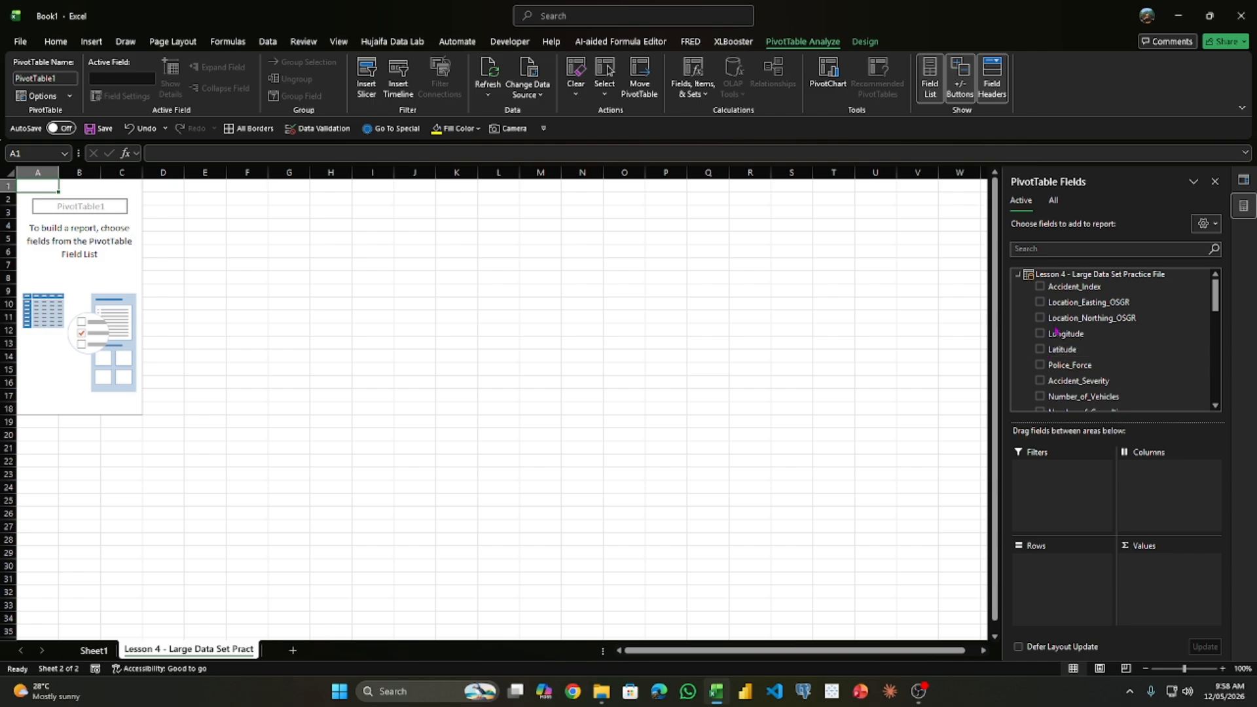
# Step: Add the Location_Northing_OSGR field to the PivotTable and remove it again
pyautogui.click(1040, 318)
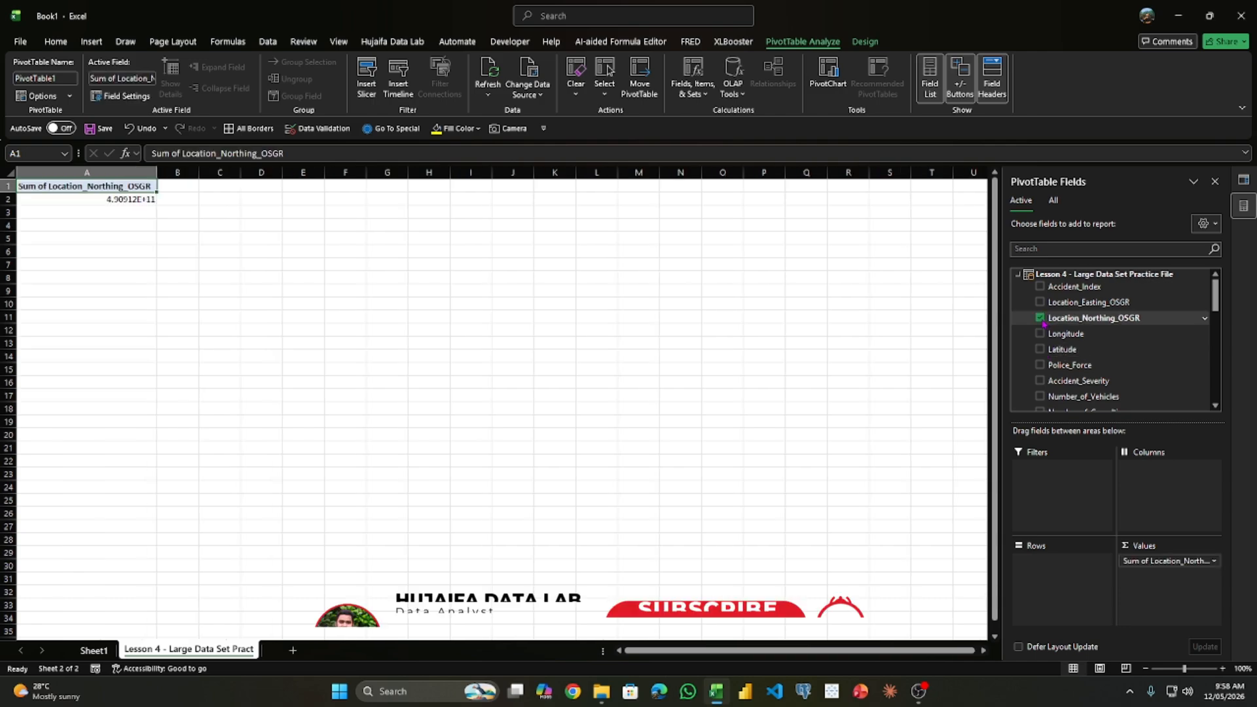
pyautogui.click(1040, 318)
pyautogui.scroll(-5, 904, 392)
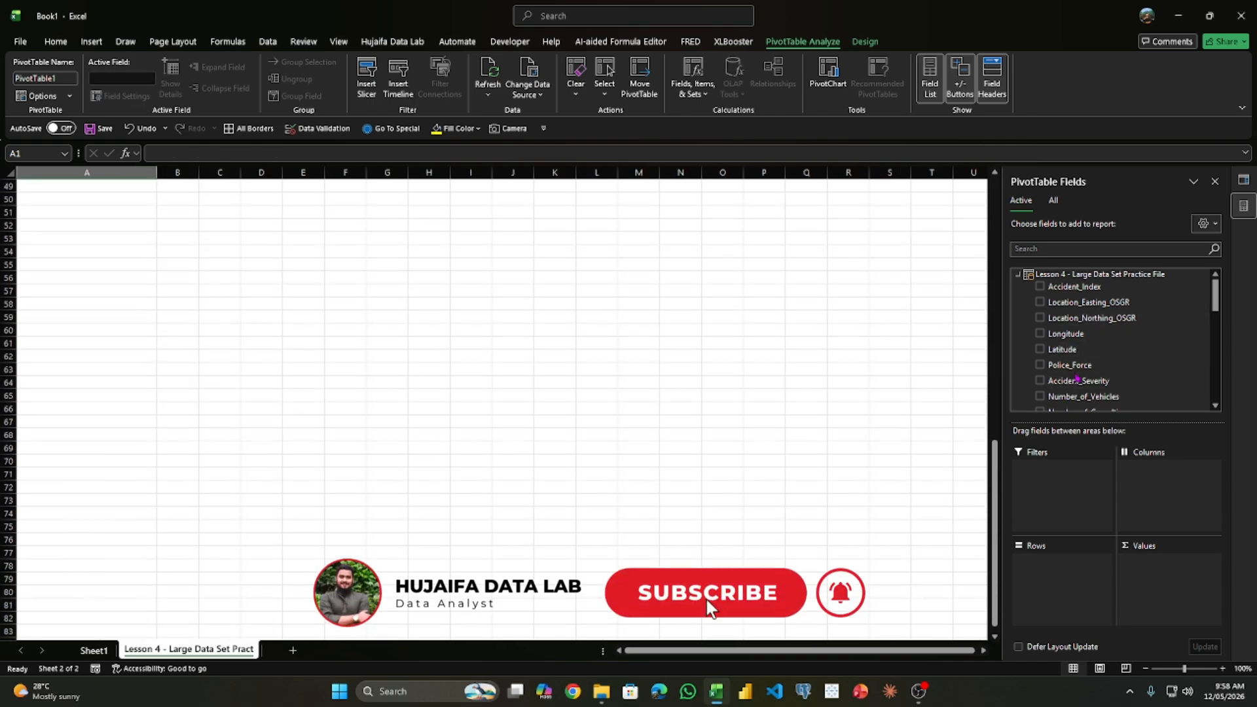
pyautogui.scroll(-7, 1091, 363)
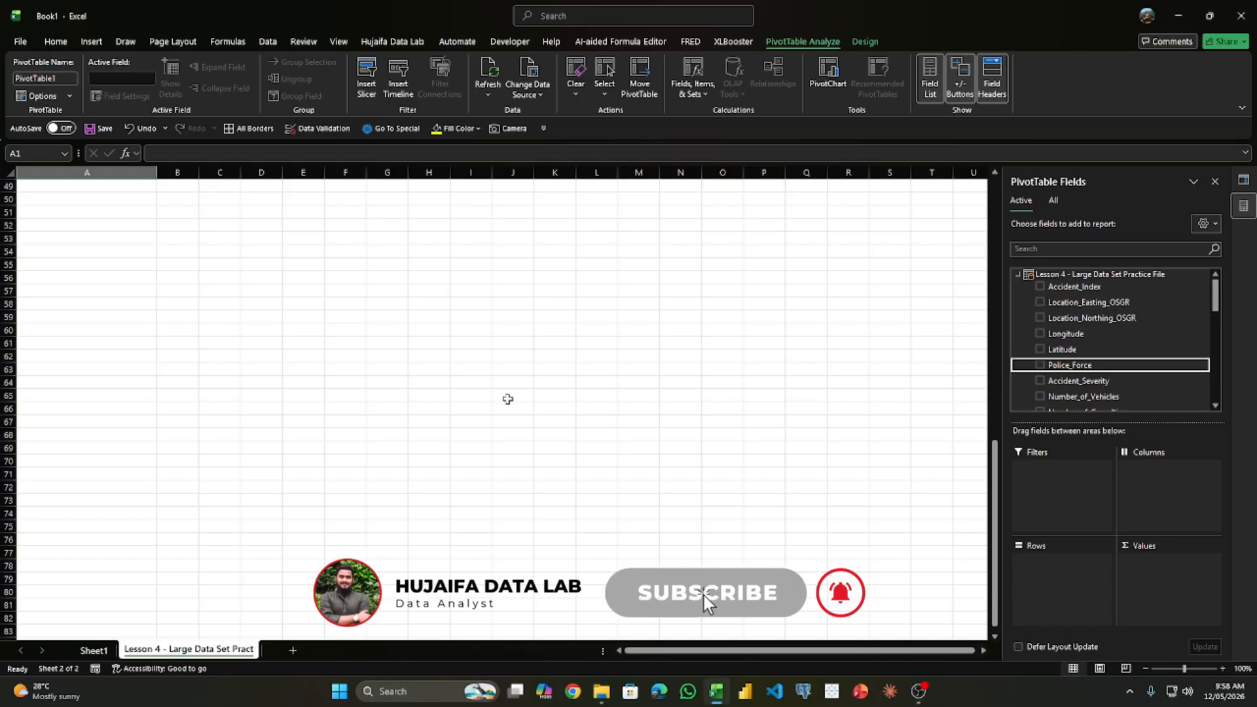
pyautogui.click(485, 394)
pyautogui.scroll(16, 938, 417)
pyautogui.click(1061, 259)
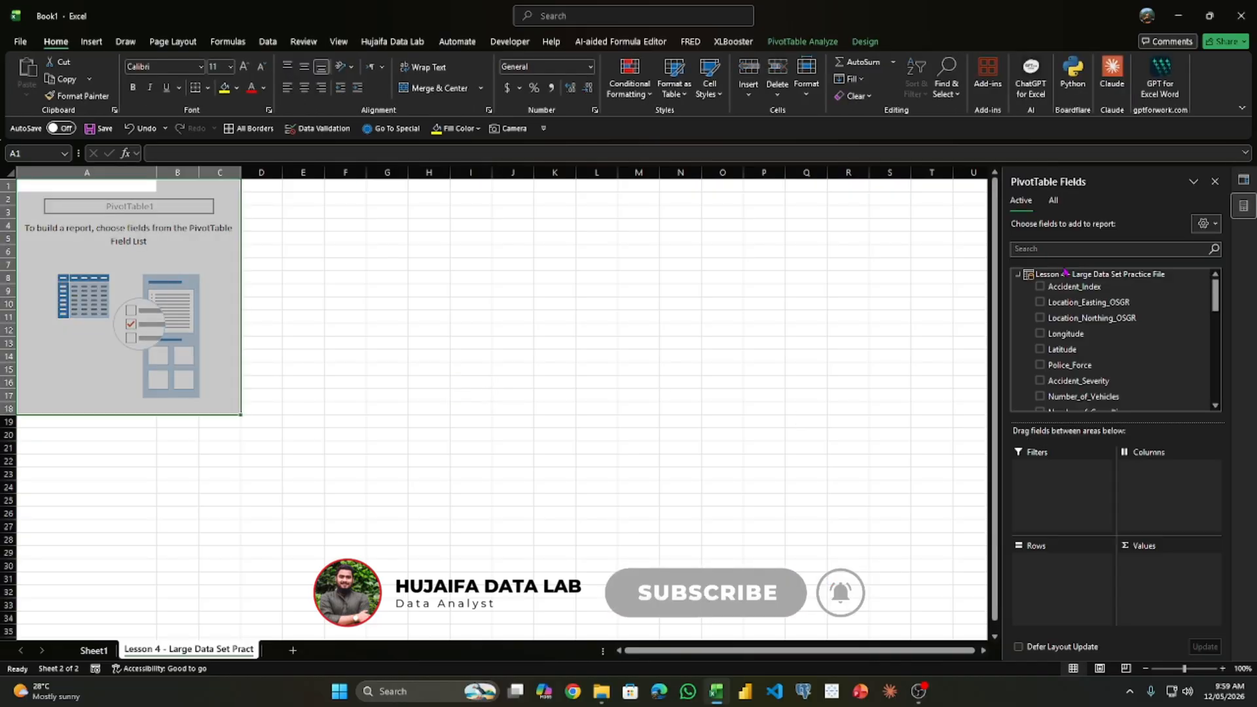